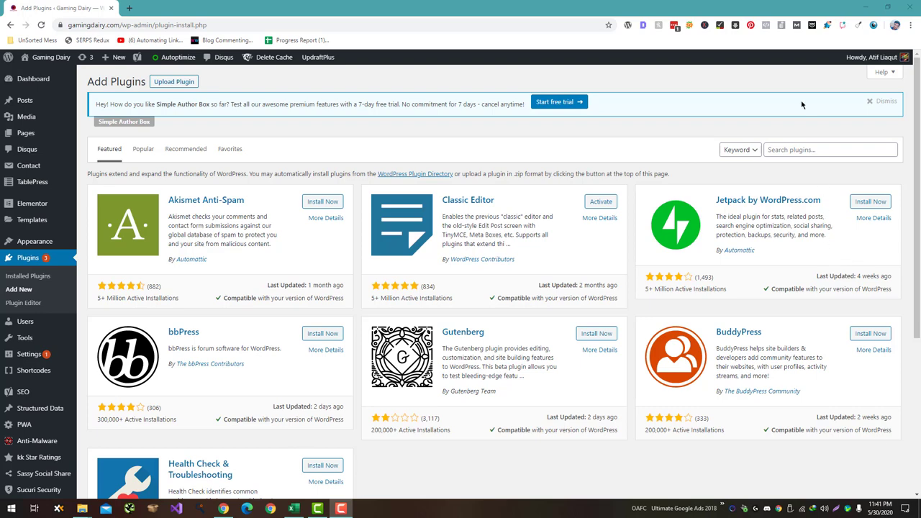
On the Add Plugins page, start a search of the WordPress plugin directory
left_click(817, 146)
Search for 'Sumo', then install and activate Sumo – Boost Conversion and Sales
type("Sumo")
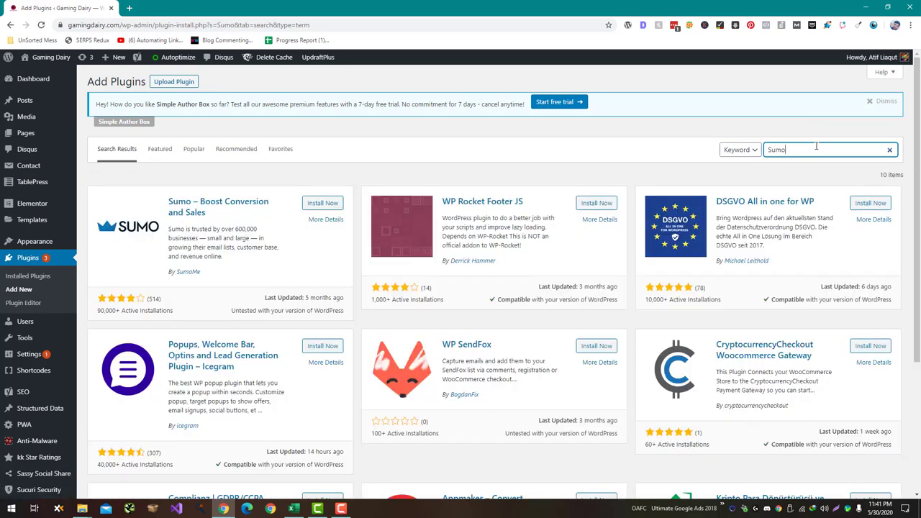
left_click(322, 203)
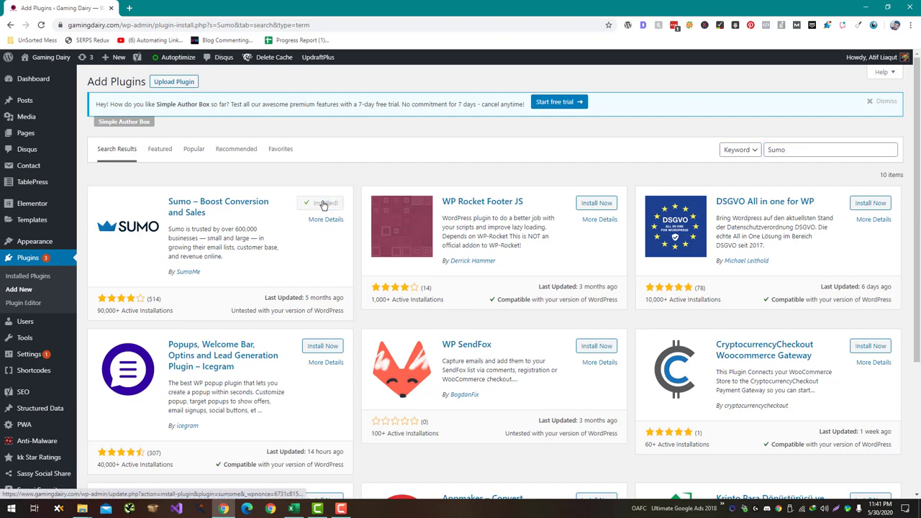
left_click(325, 205)
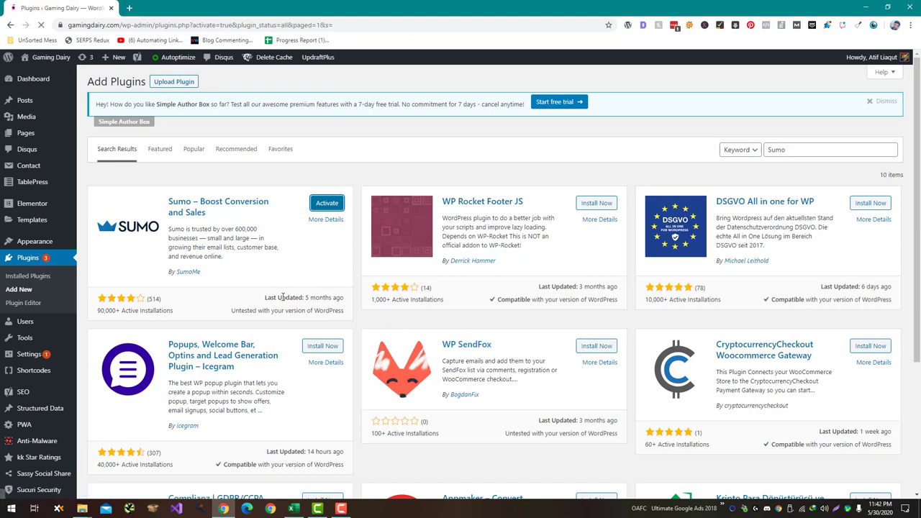
scroll(207, 350, "down", 2)
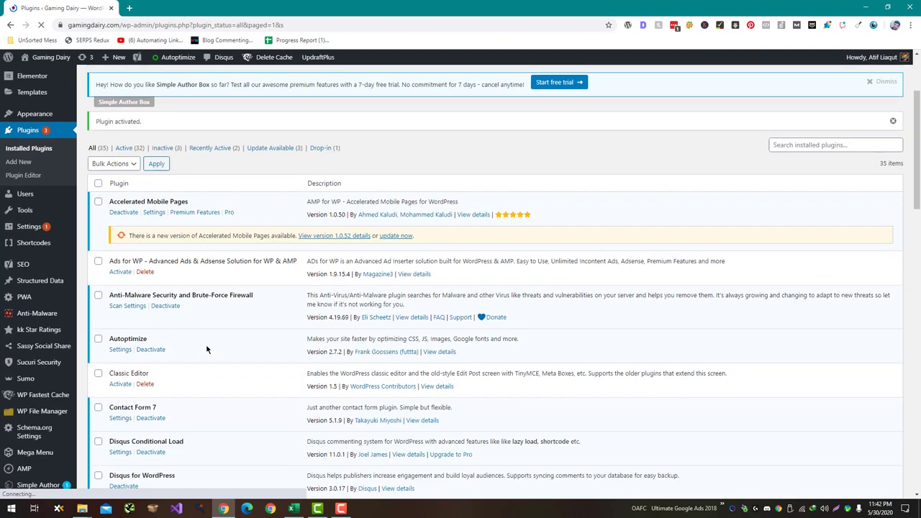
Go to the Sumo plugin's admin page and review its Please Connect Sumo prompt
scroll(208, 350, "down", 2)
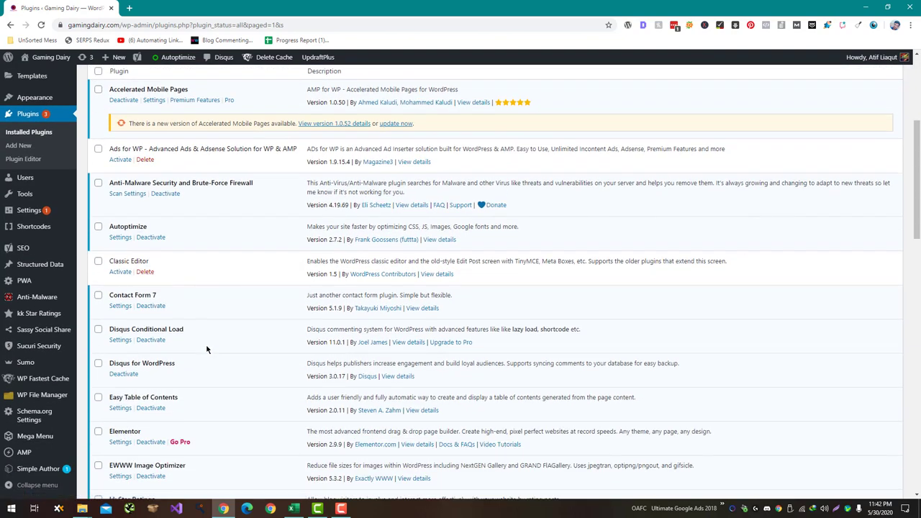
left_click(69, 367)
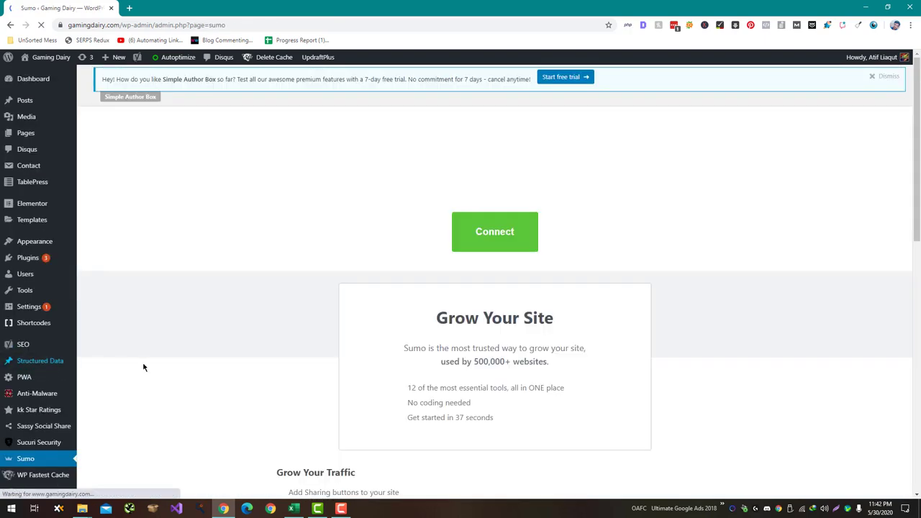
scroll(146, 368, "down", 4)
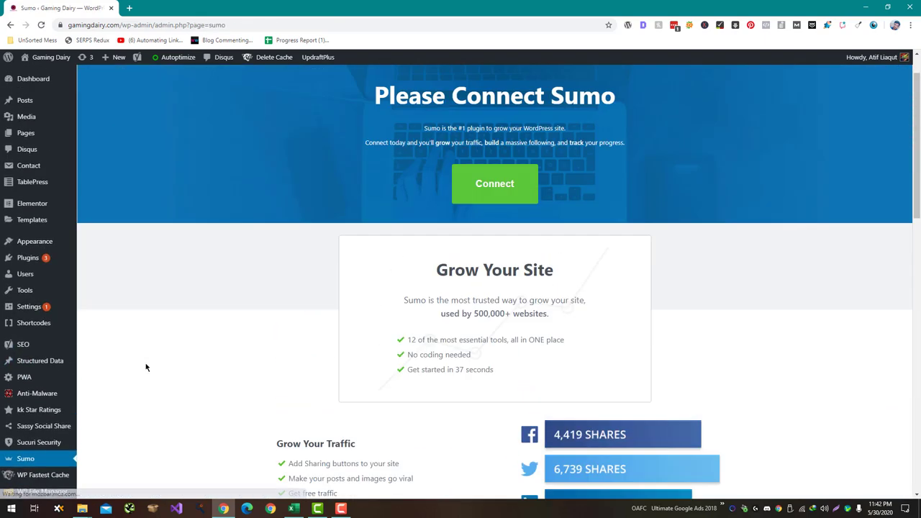
scroll(146, 368, "down", 9)
scroll(146, 368, "down", 4)
scroll(146, 367, "up", 12)
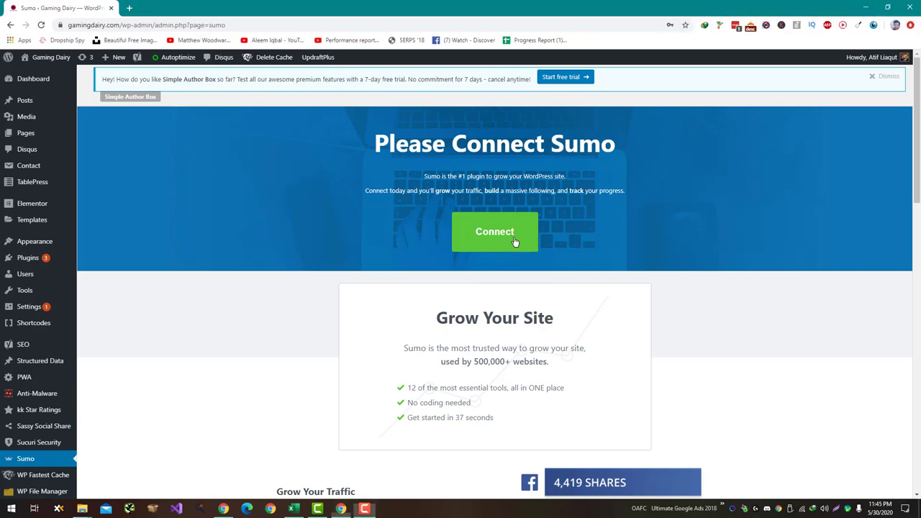
Start connecting Sumo and submit the Create An Account sign-up, declining Chrome's save-password offer
left_click(517, 243)
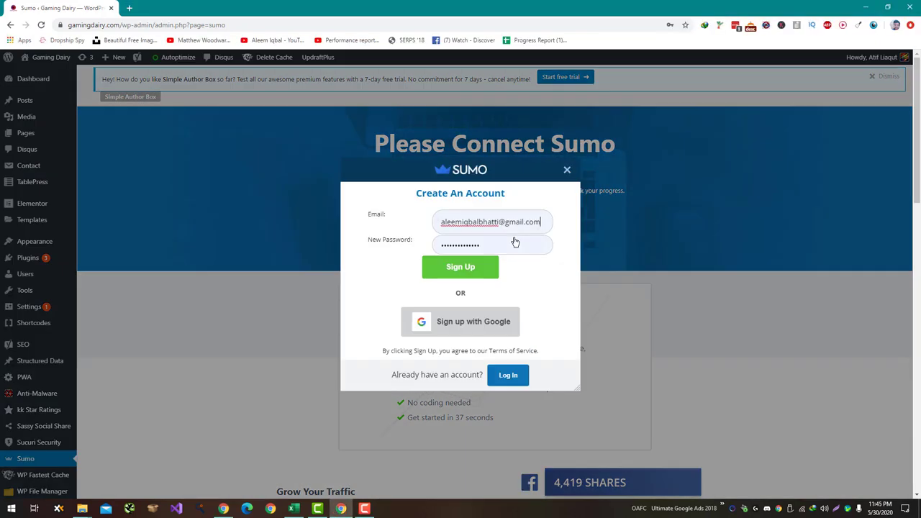
left_click(485, 273)
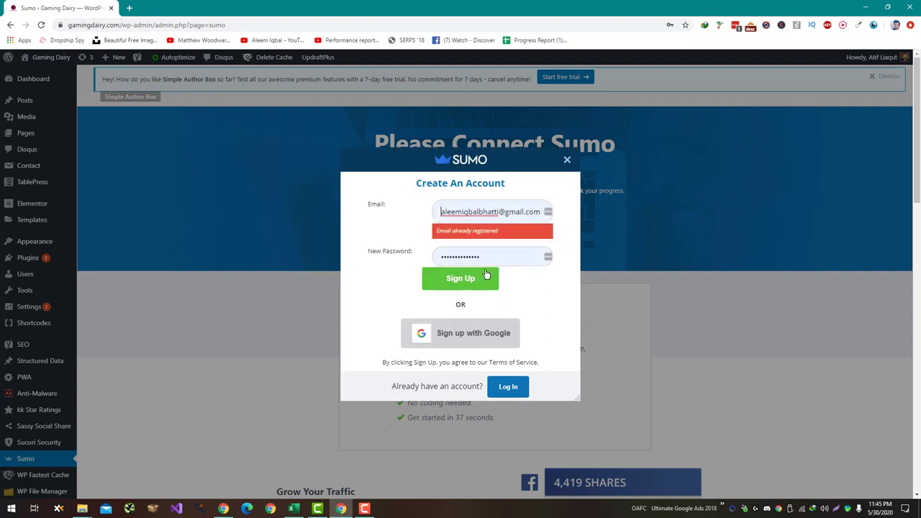
left_click(506, 212)
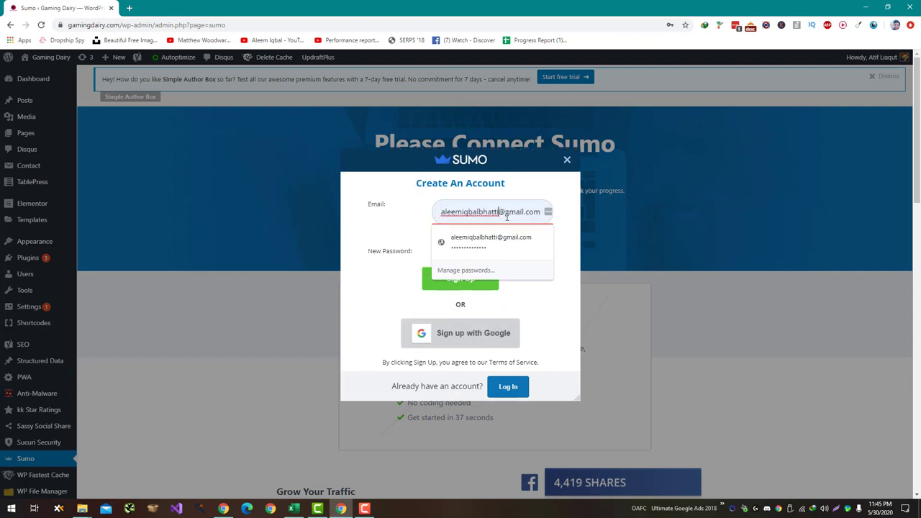
type("9")
key("Return")
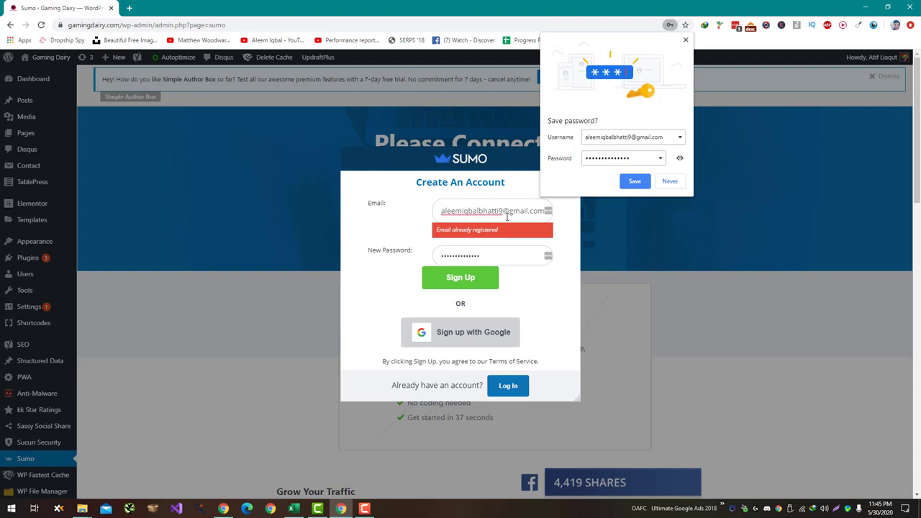
left_click(672, 181)
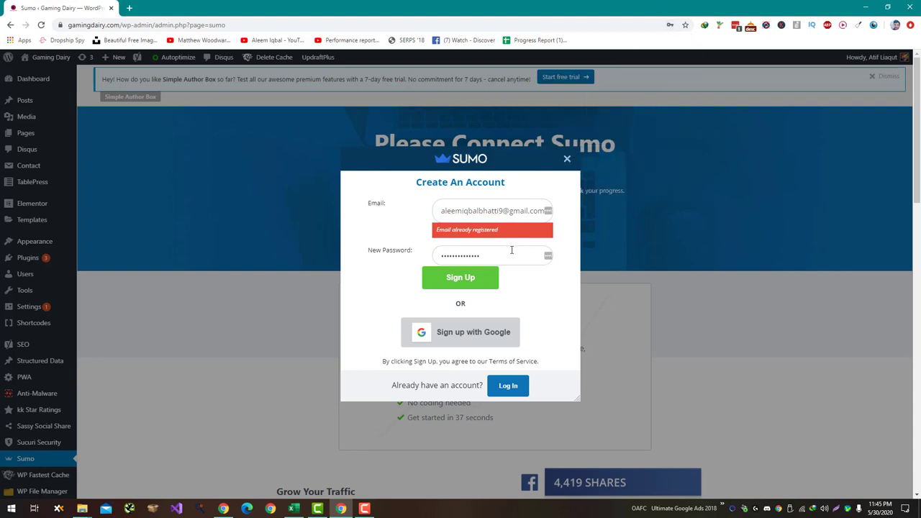
Correct the email address in the Sumo sign-up form
left_click(499, 210)
key("BackSpace")
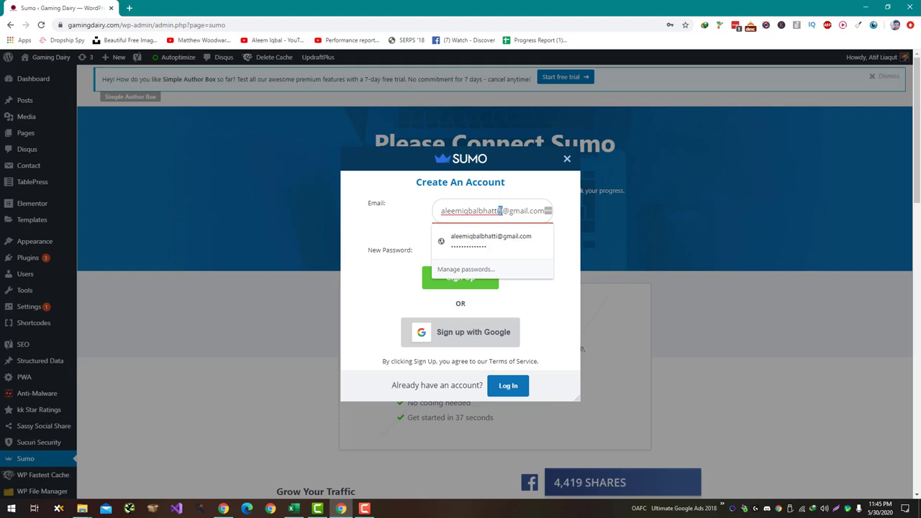
key("BackSpace")
key("BackSpace")
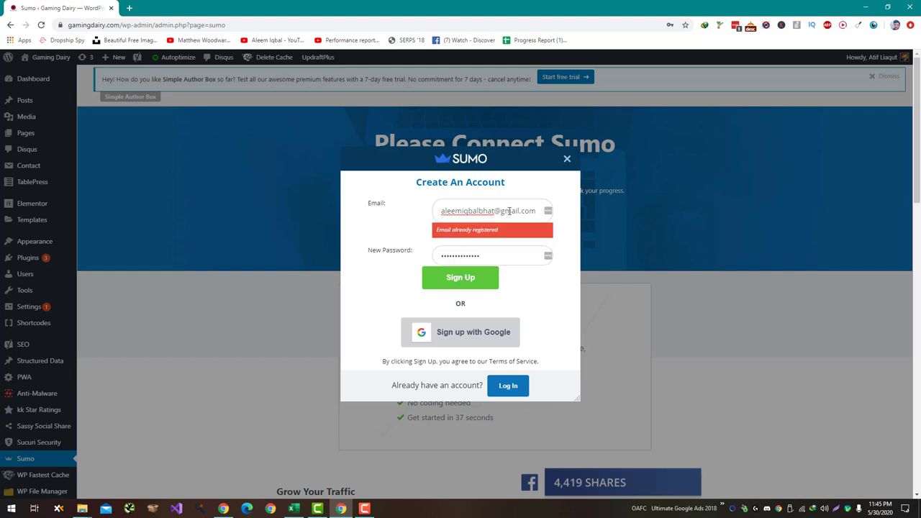
type("ti")
left_click_drag(505, 211, 516, 211)
left_click(503, 211)
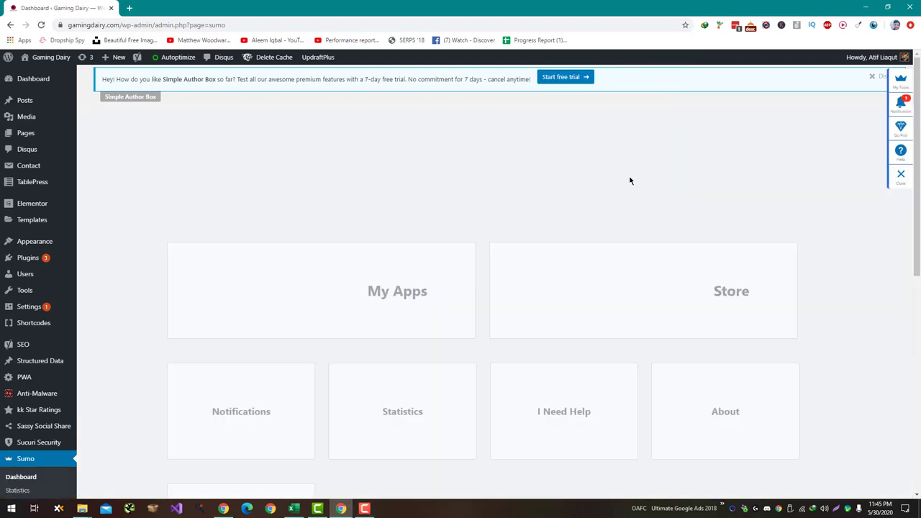
Open Sumo's My Apps from the dashboard to reach the suggested newsletter signup form
scroll(625, 179, "down", 5)
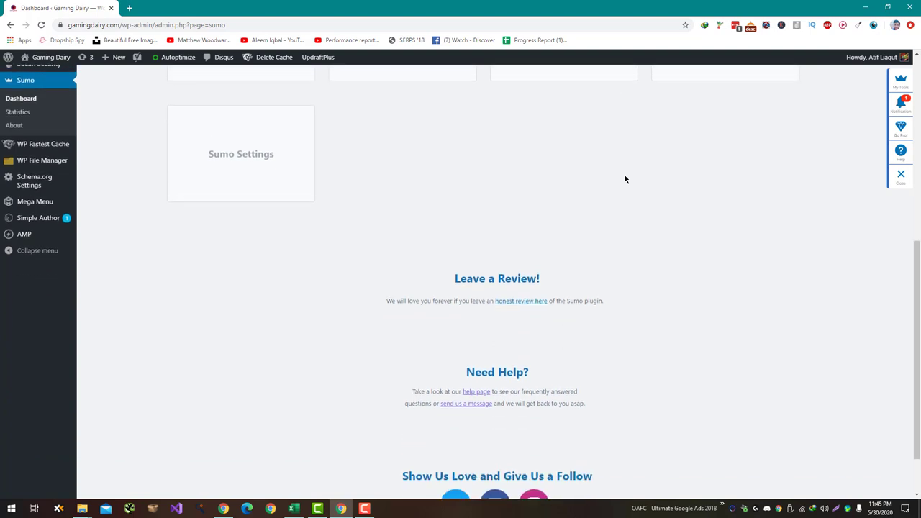
scroll(624, 179, "up", 3)
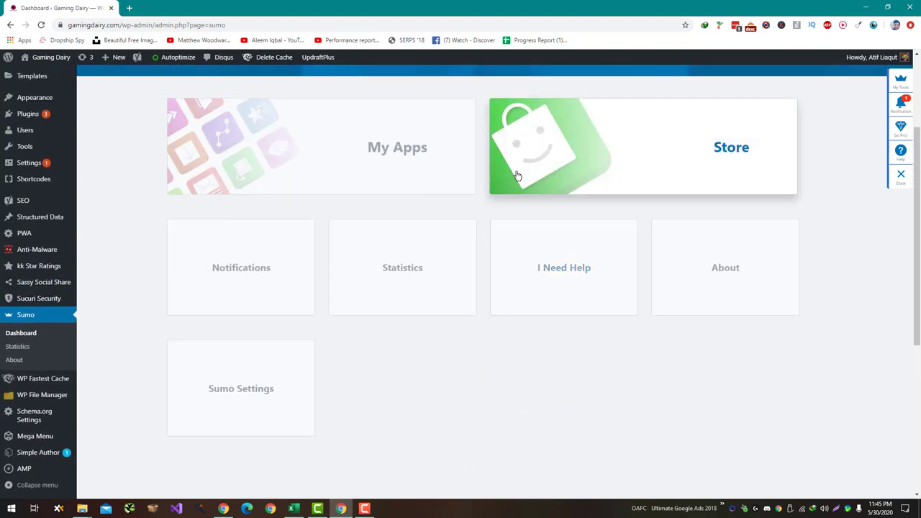
left_click(345, 149)
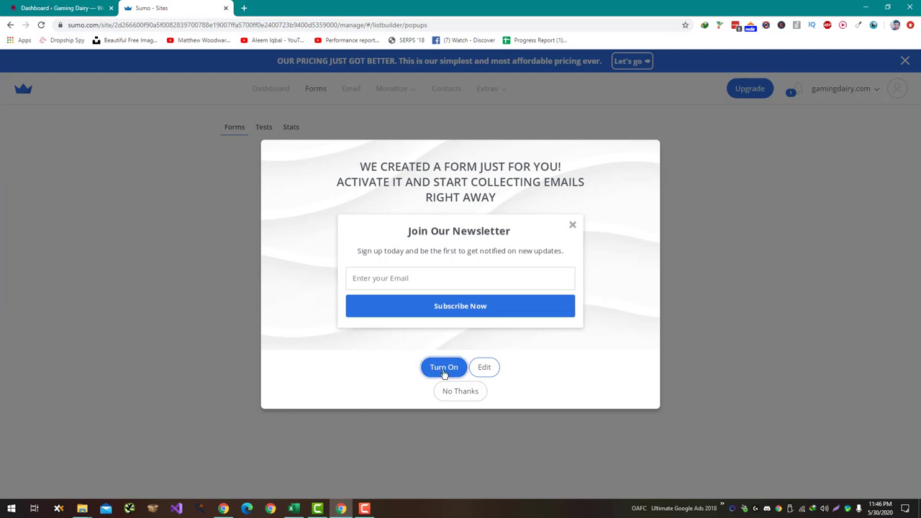
Edit the suggested form and select all of its Join Our Newsletter heading text
left_click(480, 368)
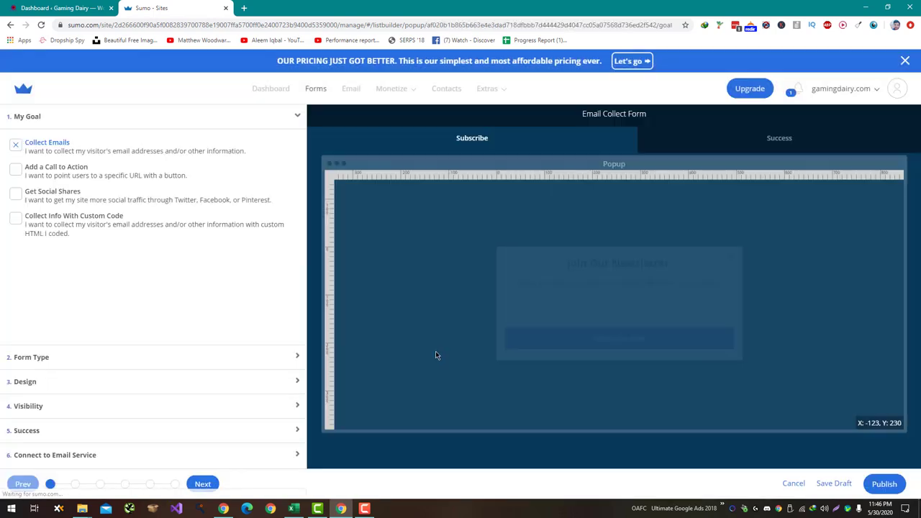
left_click(633, 260)
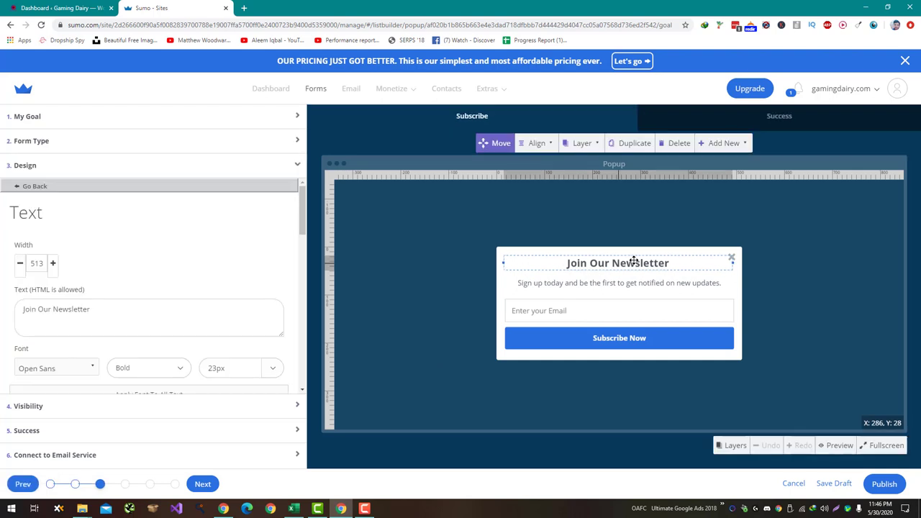
triple_click(76, 308)
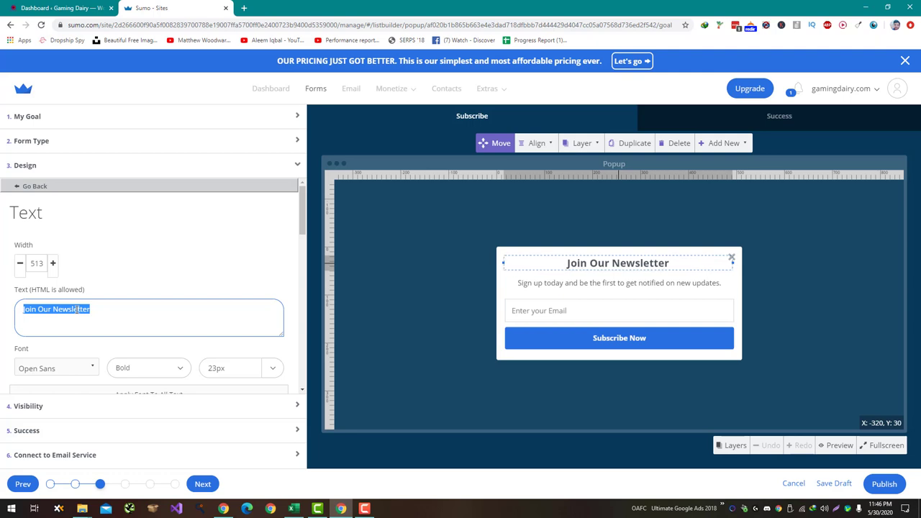
Enter 'GET Latest Updates of Free Games' as the popup heading text
type("Ge")
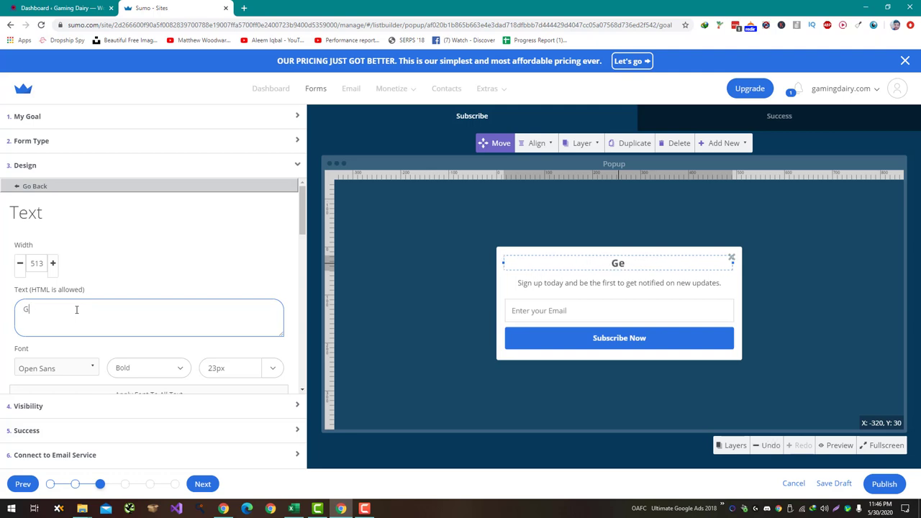
type("ET Latest Update")
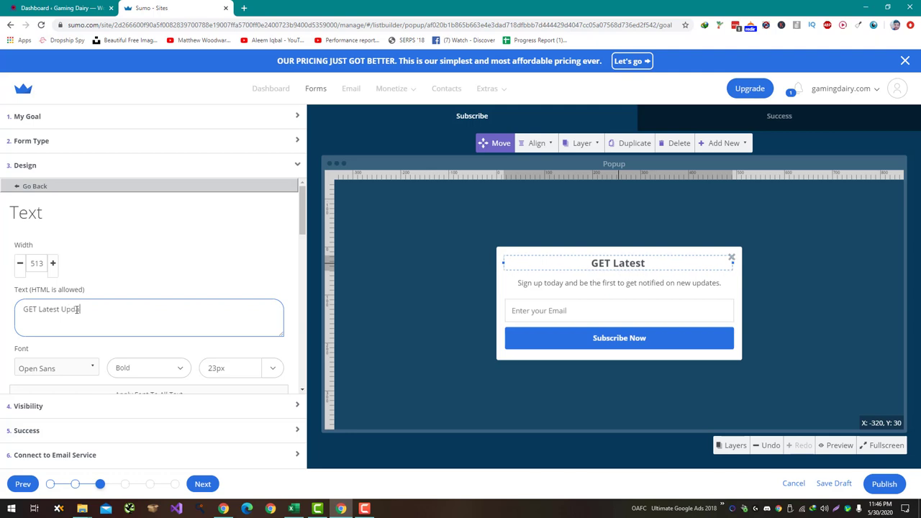
type("s ")
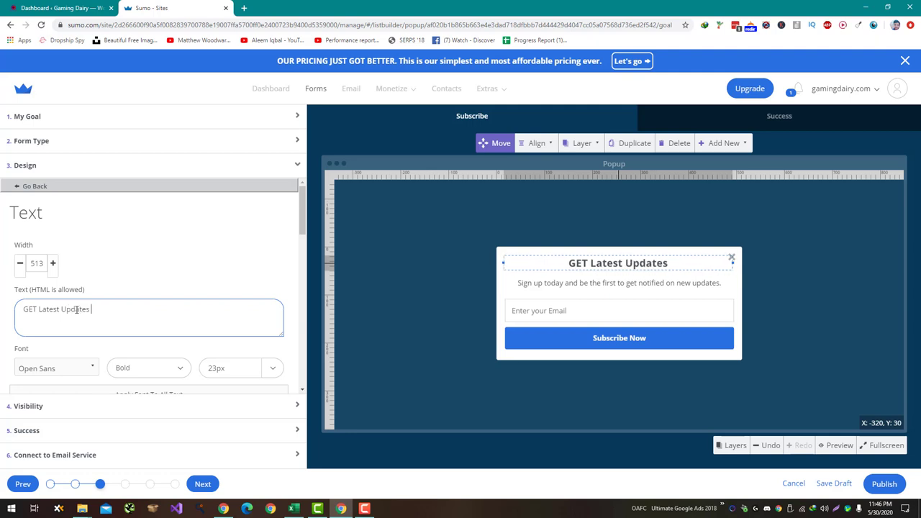
type("of Free Ga")
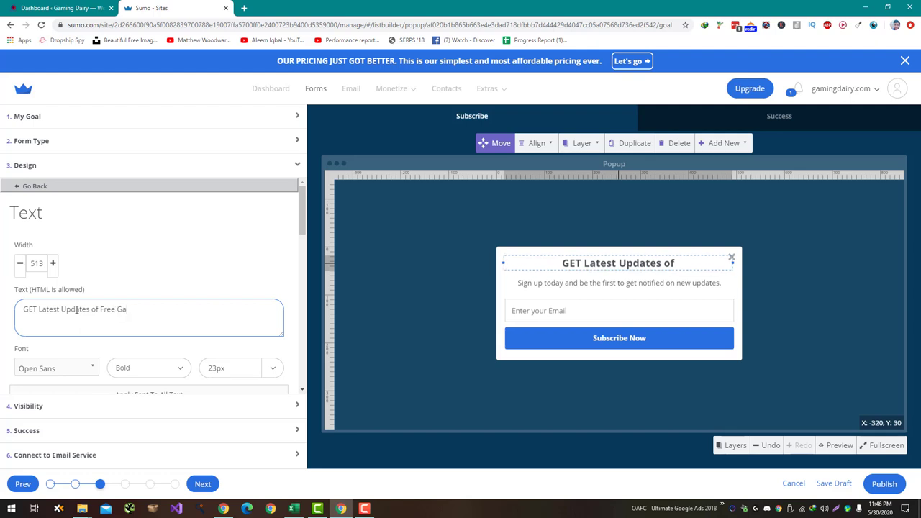
type("mes")
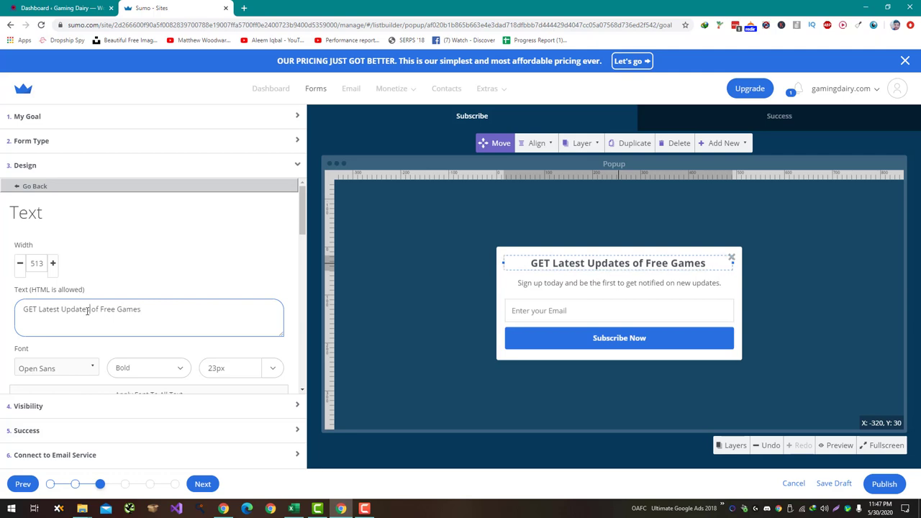
scroll(115, 299, "down", 3)
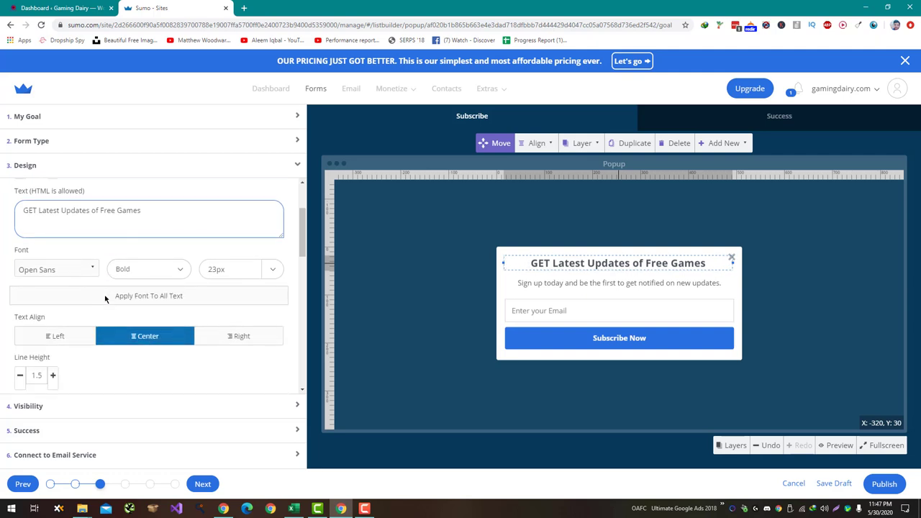
scroll(146, 290, "down", 10)
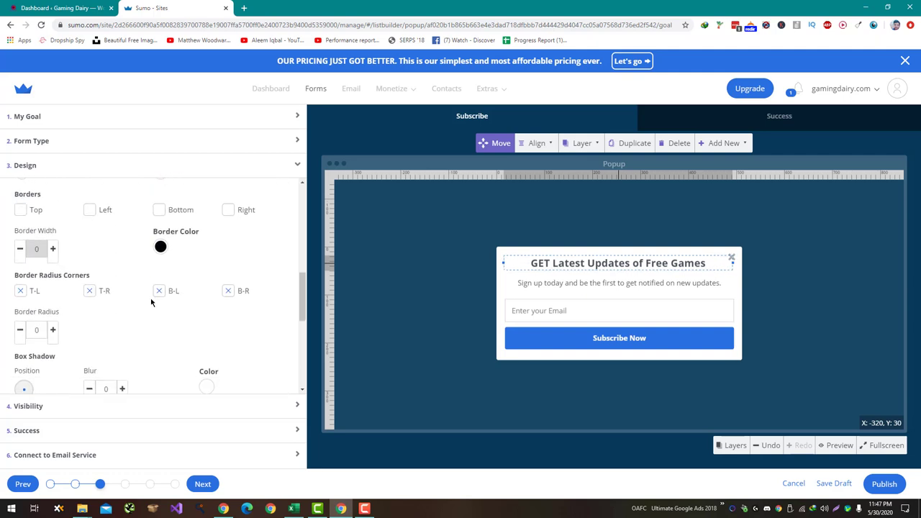
Replace the Subscribe Now button text with 'Yes! I love Games'
left_click(624, 339)
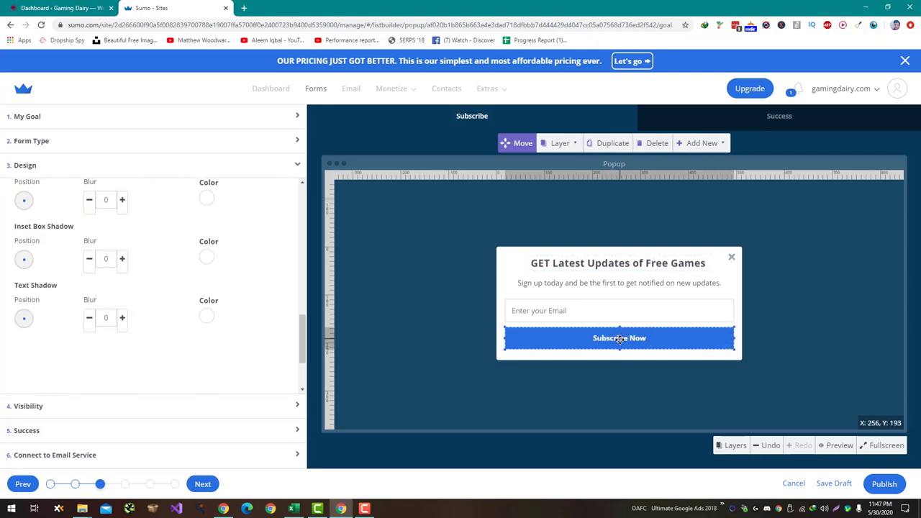
scroll(266, 301, "up", 6)
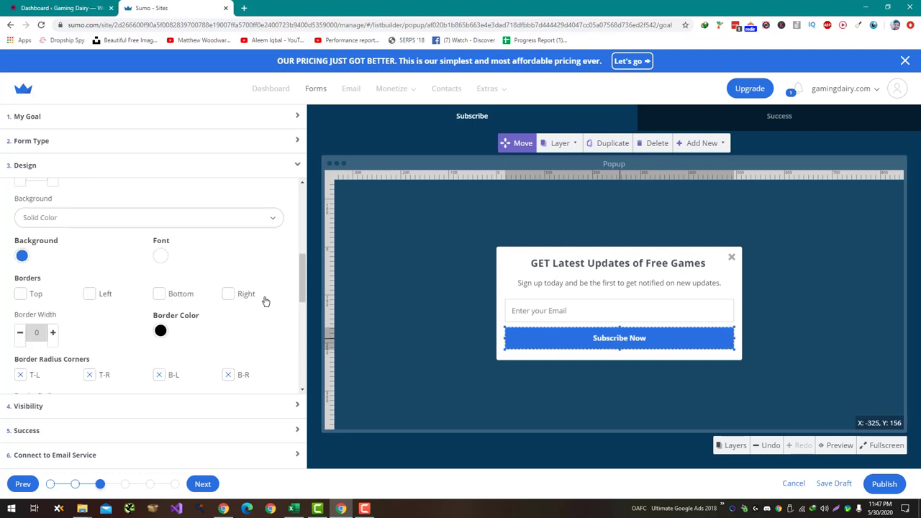
scroll(266, 301, "up", 4)
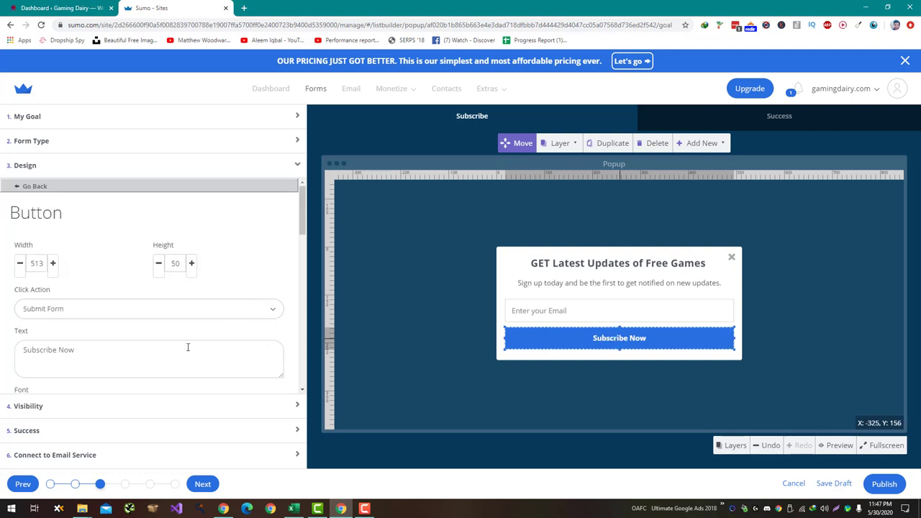
left_click(188, 348)
key("ctrl+a")
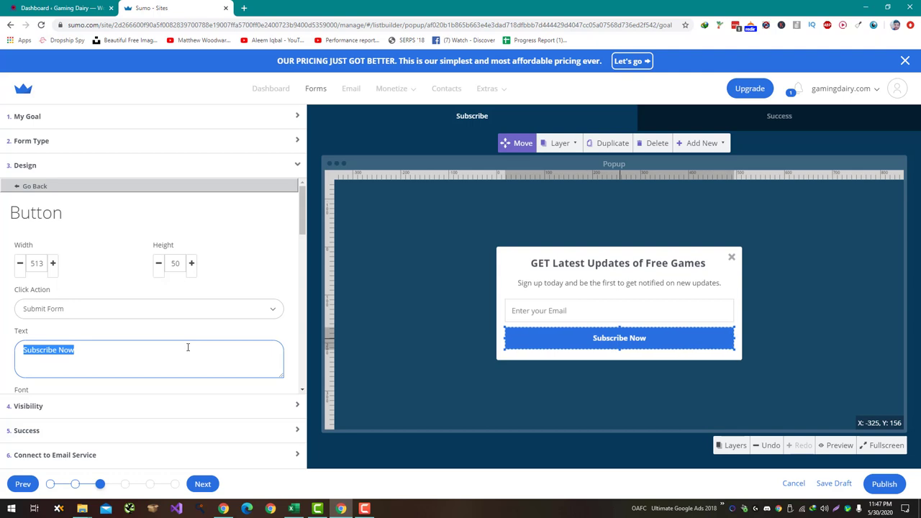
type("Yes! I")
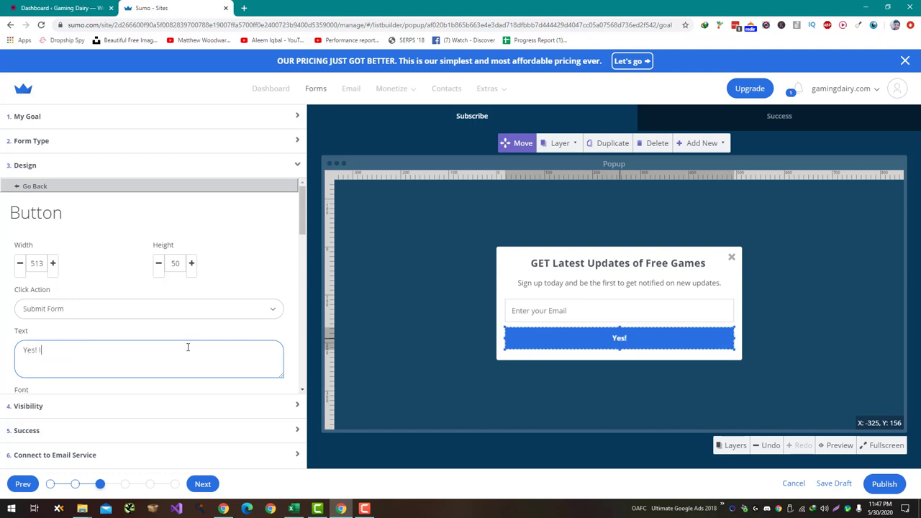
type(" love Games")
left_click(566, 277)
Set the subtitle's Text field to 'Sign up today to get latest updates of Game Giveaways.'
left_click(233, 324)
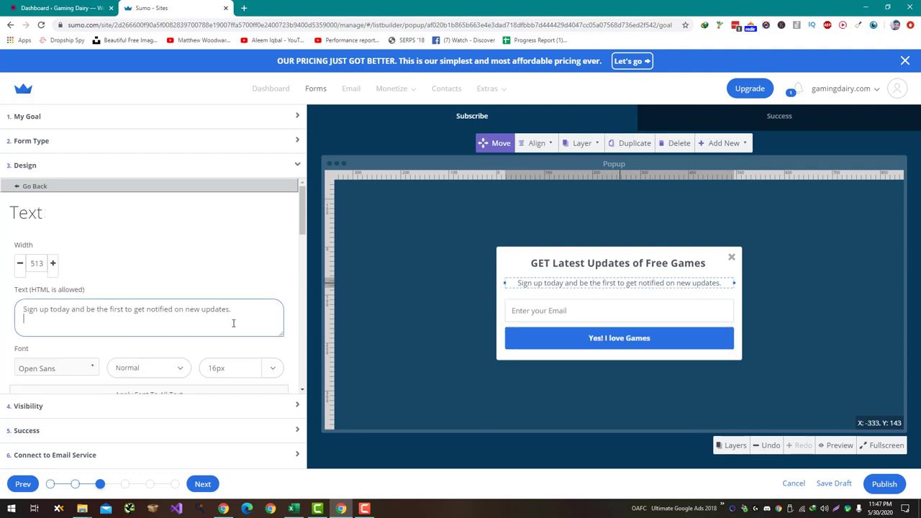
key("ctrl+a")
type("Sign ")
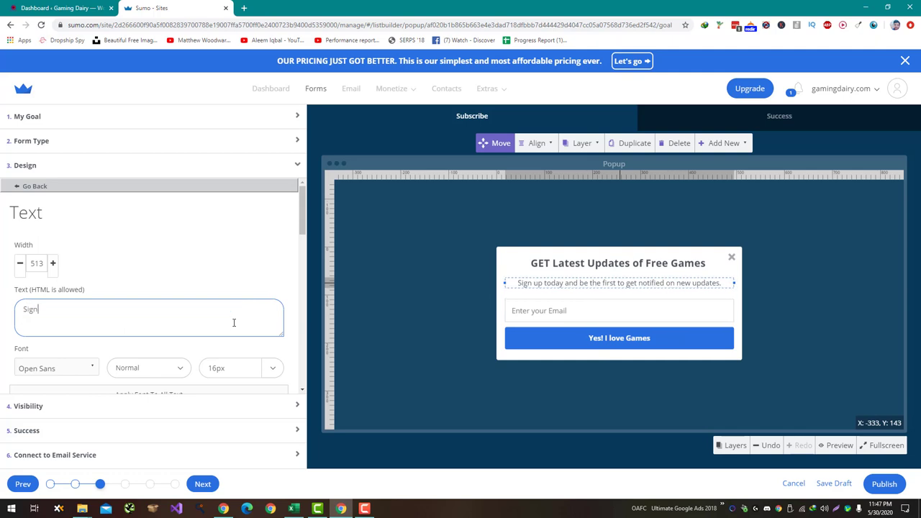
type("up today ")
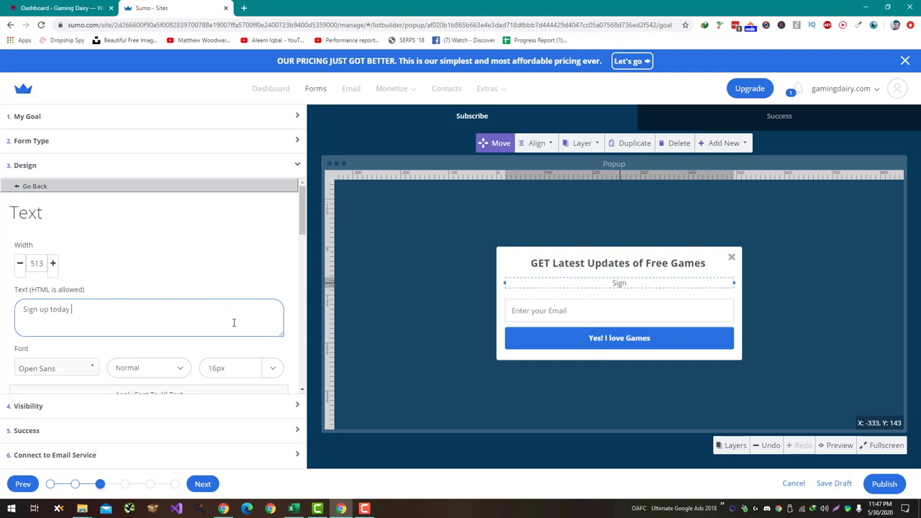
type("to get late")
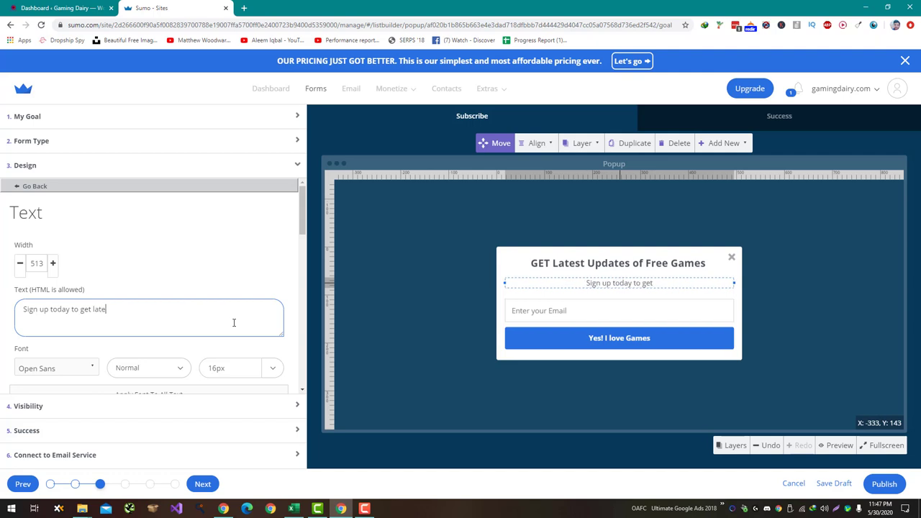
type("st updates ")
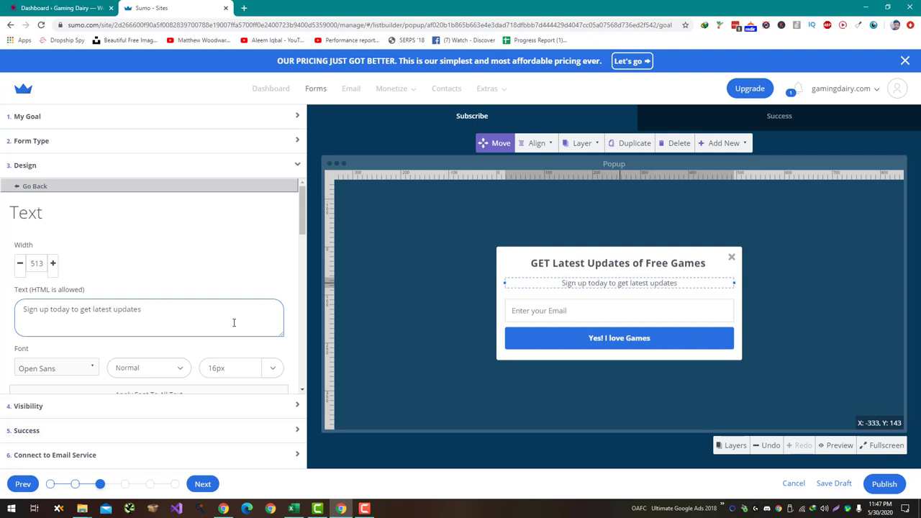
type("of G")
key("BackSpace")
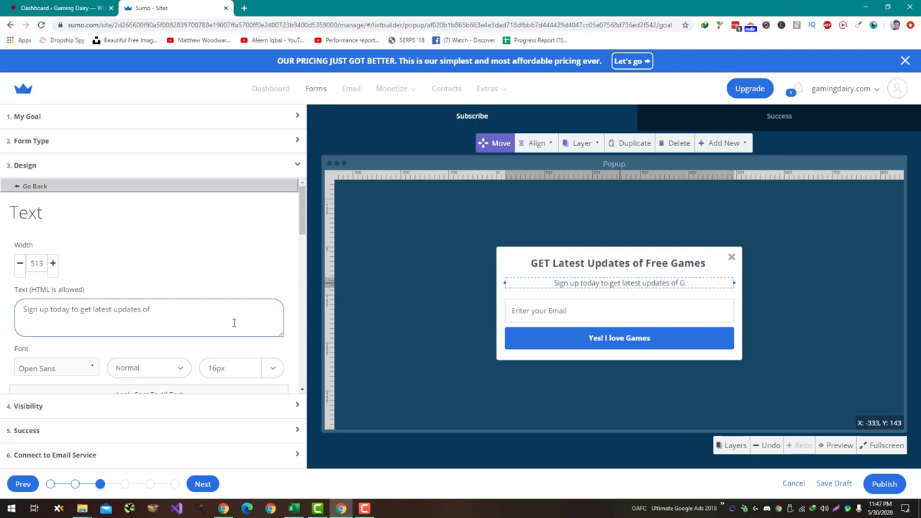
type("Giveaways.")
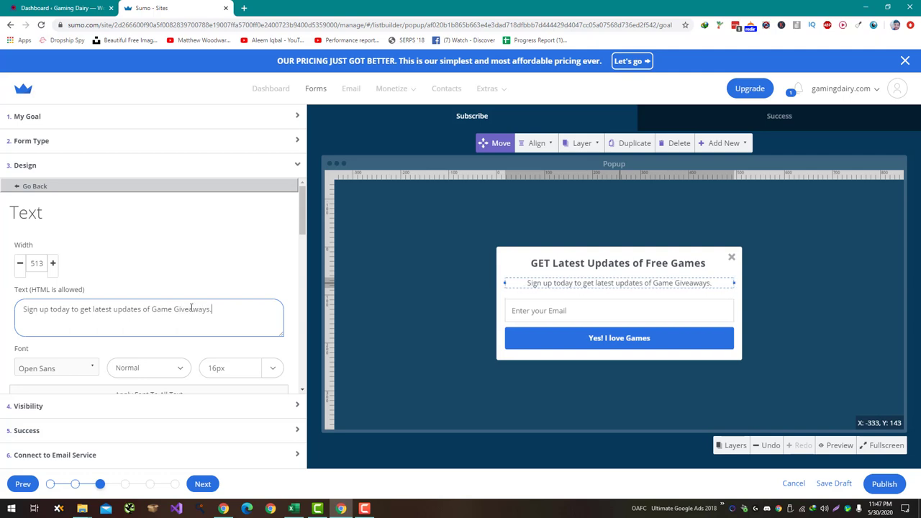
scroll(280, 247, "down", 5)
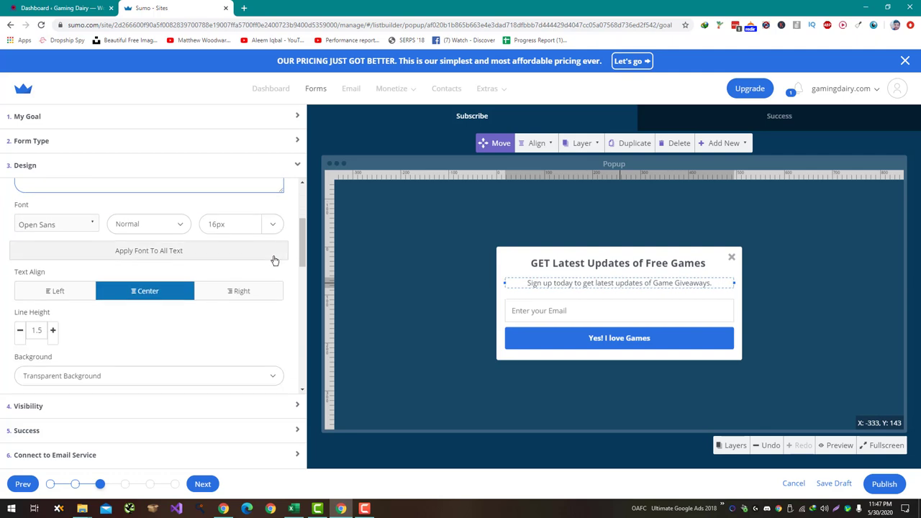
left_click(637, 263)
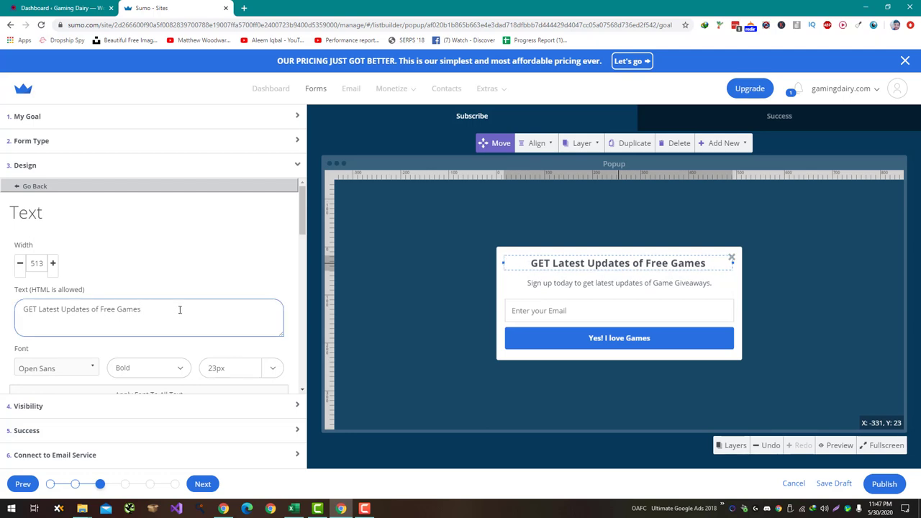
Change the heading's ending from 'Free Games' to 'Free Game Giveaways'
scroll(179, 321, "down", 6)
scroll(180, 311, "up", 6)
type("away")
left_click(209, 249)
scroll(209, 250, "down", 4)
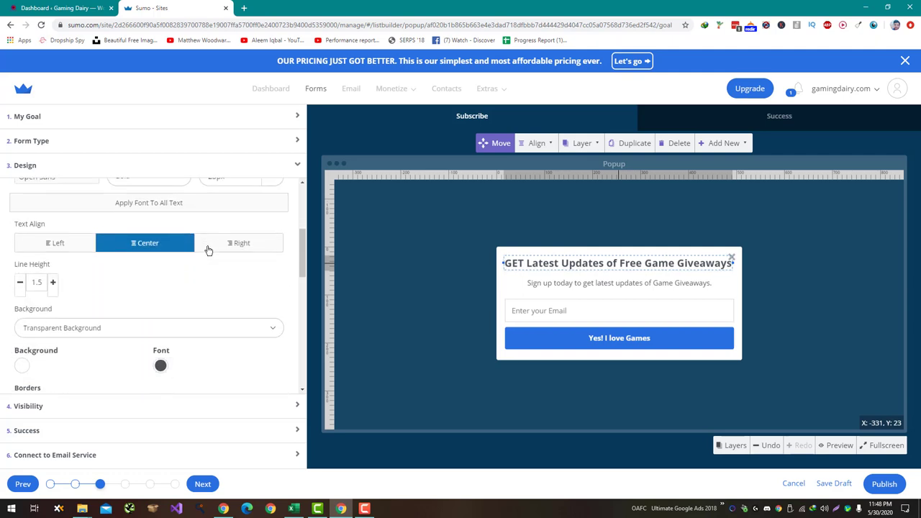
scroll(208, 249, "down", 6)
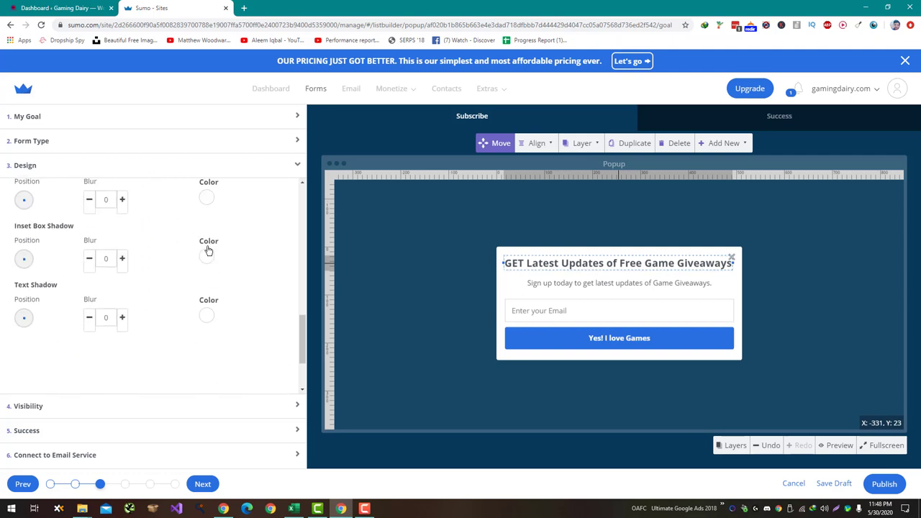
scroll(207, 249, "up", 2)
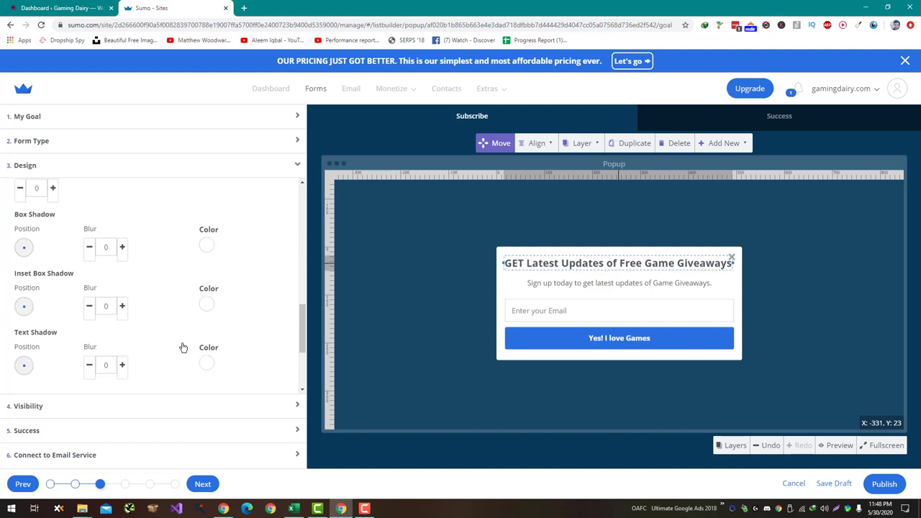
left_click(128, 149)
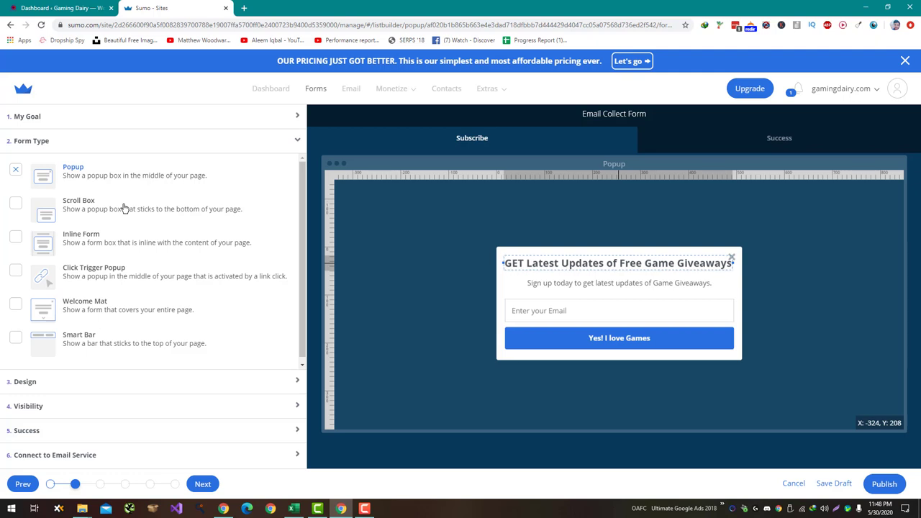
Preview the Scroll Box, Inline Form, Click Trigger Popup and Welcome Mat form types, then choose Smart Bar
left_click(124, 208)
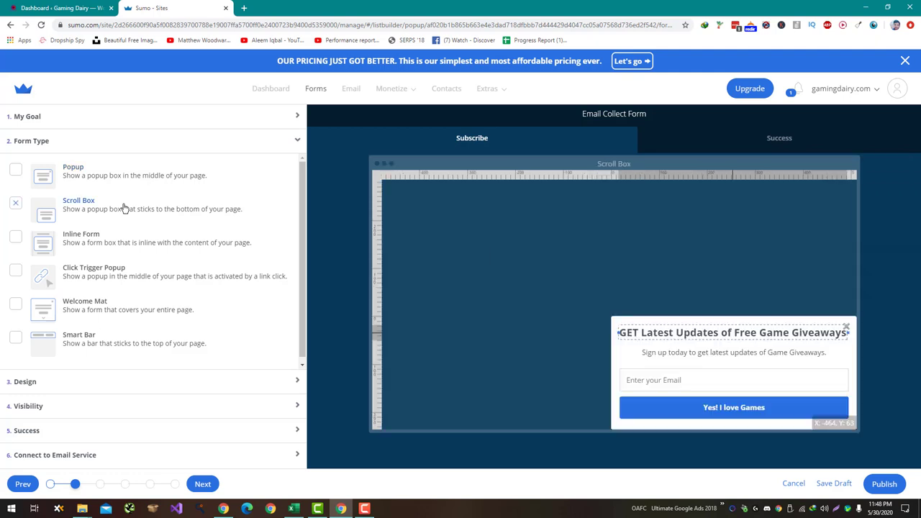
left_click(110, 247)
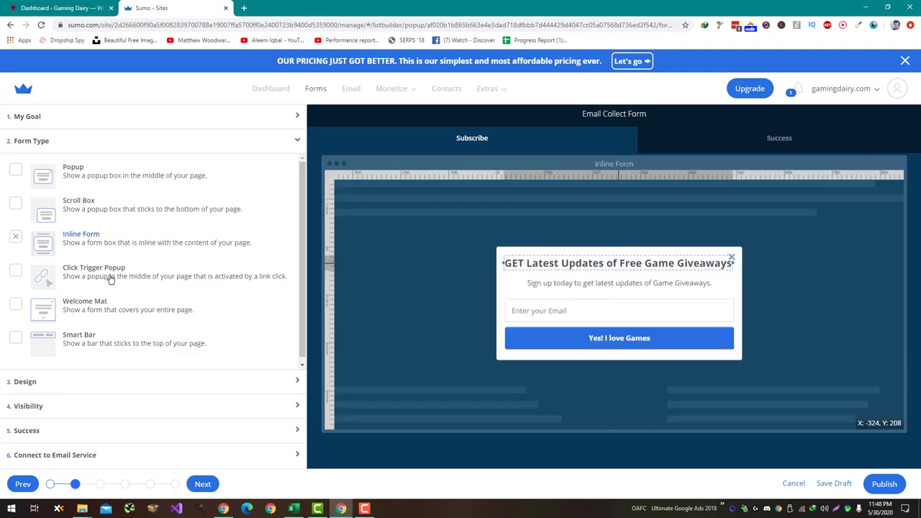
left_click(111, 279)
left_click(117, 315)
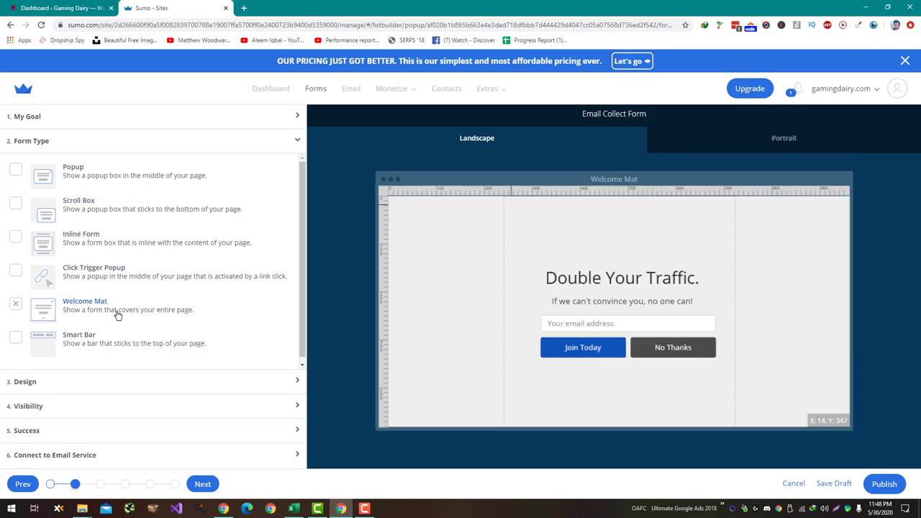
scroll(120, 324, "down", 1)
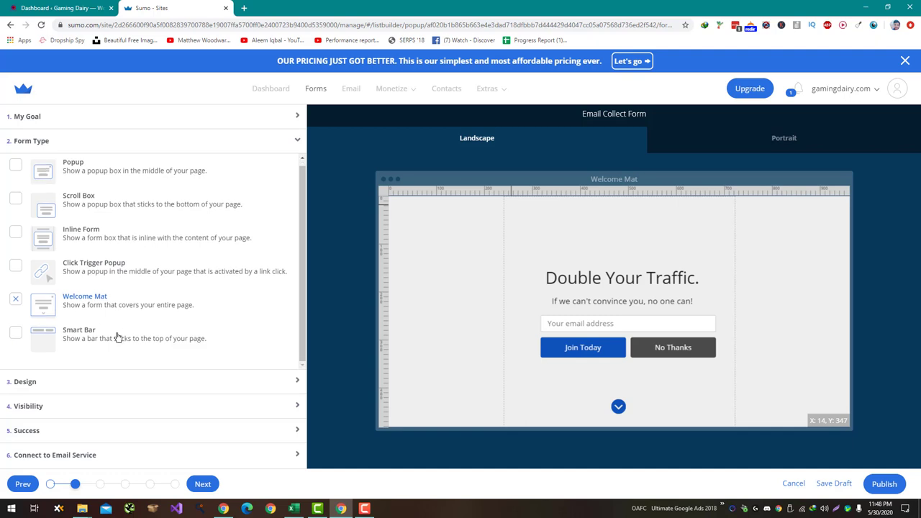
left_click(117, 337)
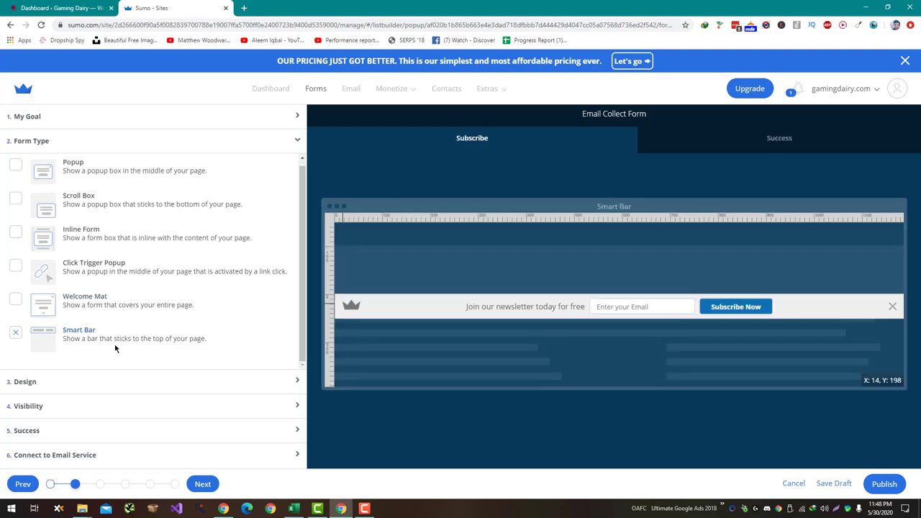
left_click(116, 304)
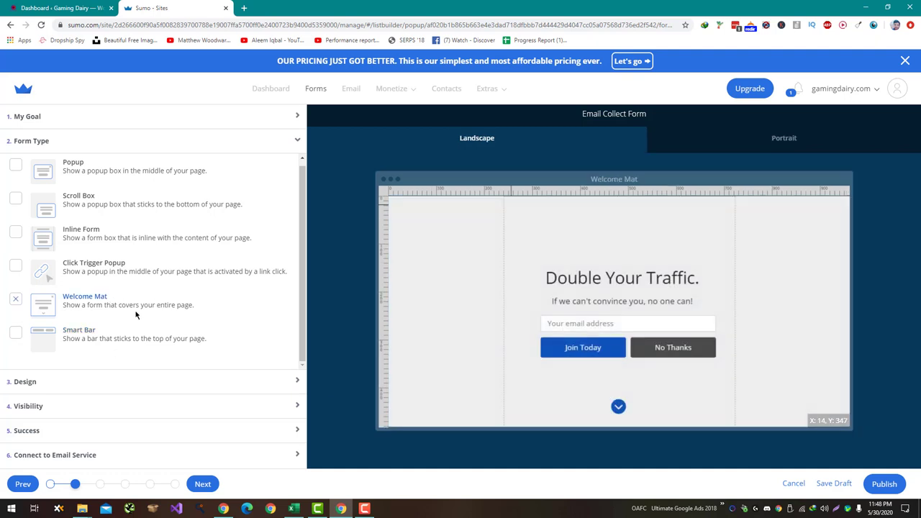
left_click(119, 341)
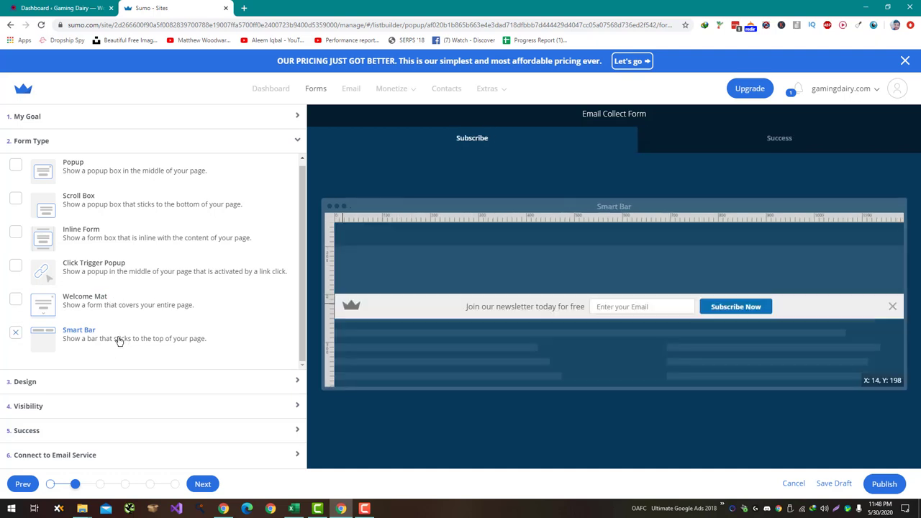
scroll(120, 292, "up", 1)
Preview Click Trigger Popup, Inline Form and Scroll Box, then choose the centred Popup form type
left_click(122, 275)
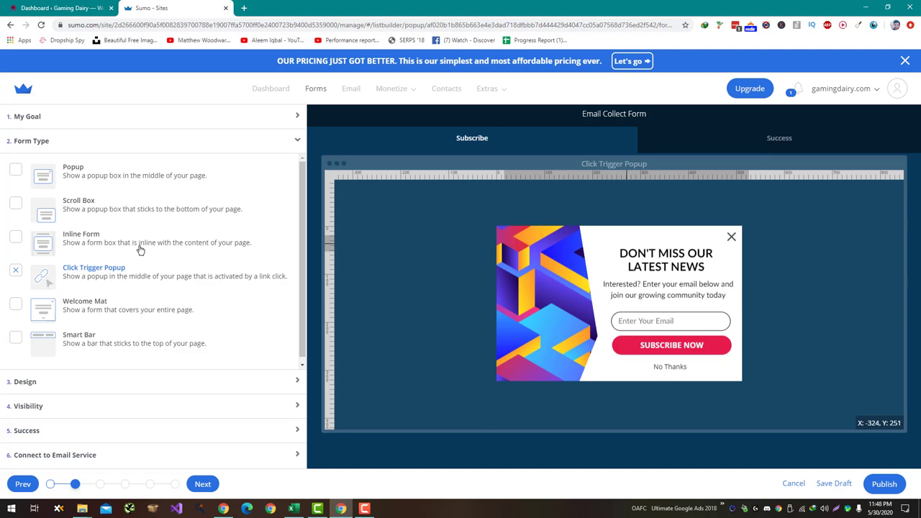
left_click(139, 241)
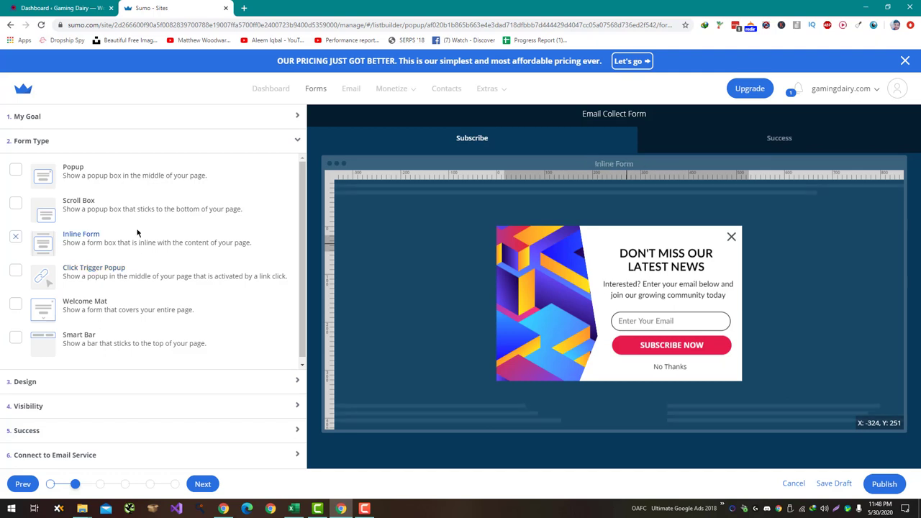
left_click(141, 213)
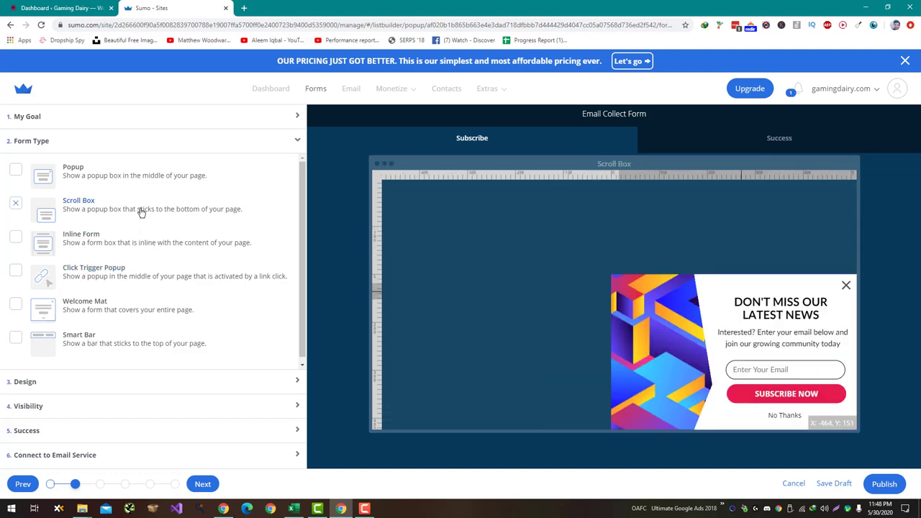
left_click(150, 176)
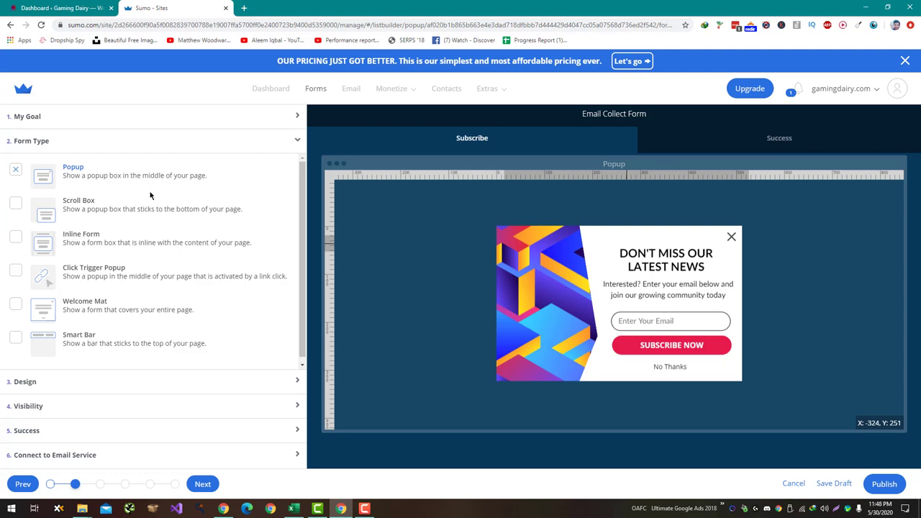
left_click(251, 382)
Keep visibility on Smart Mode, pass through Success, and reach the email service list with MailChimp
left_click(246, 408)
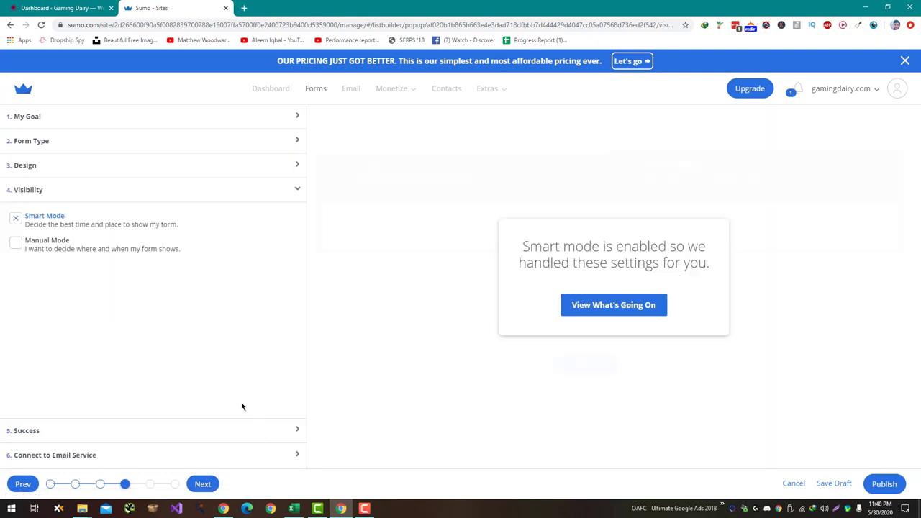
left_click(62, 243)
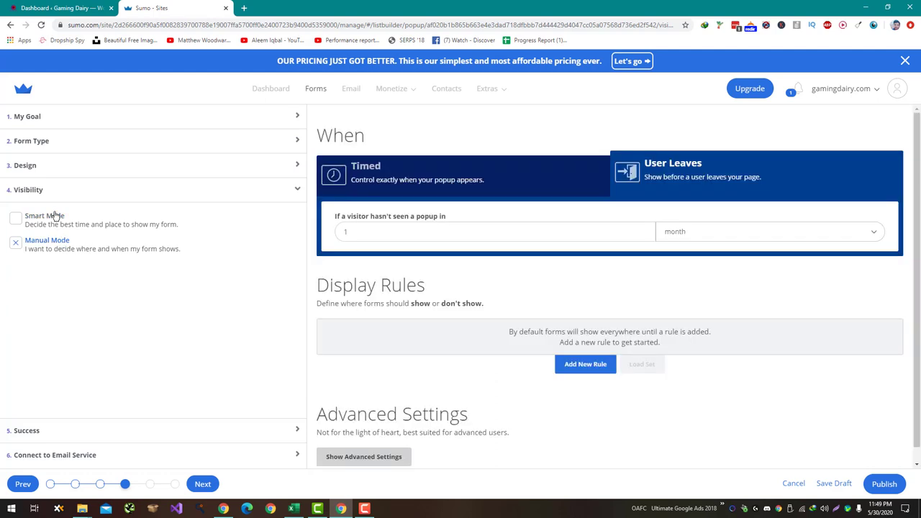
left_click(55, 215)
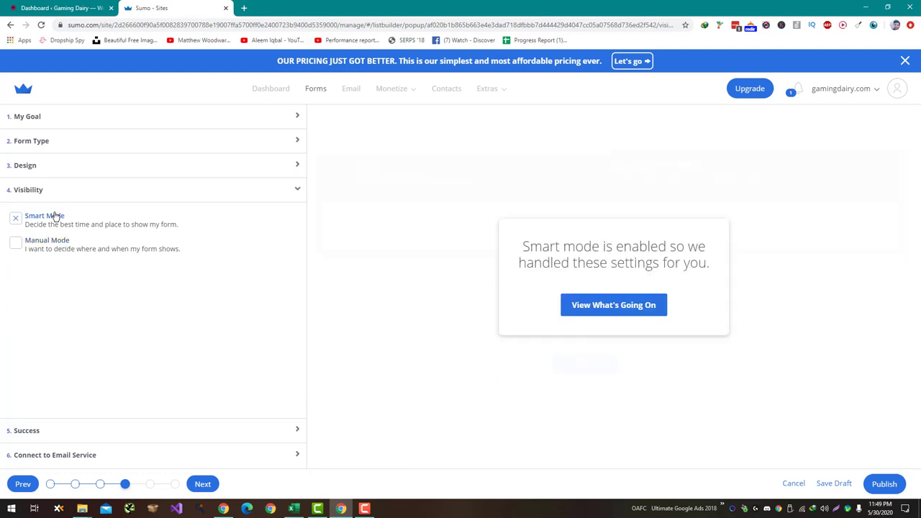
left_click(99, 431)
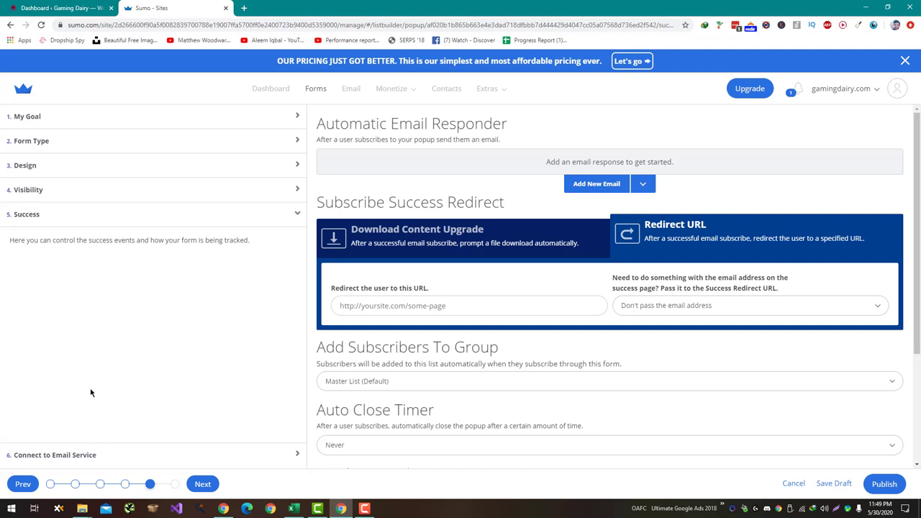
left_click(103, 457)
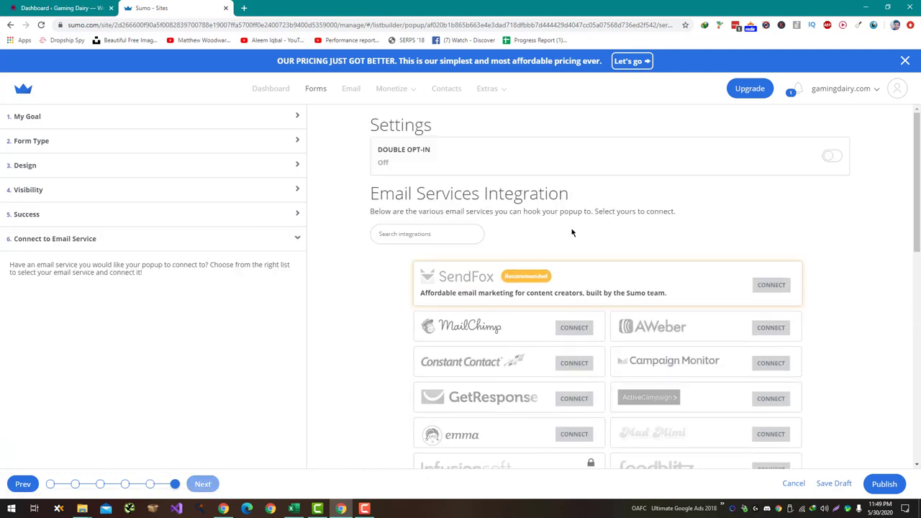
scroll(572, 230, "down", 1)
Connect MailChimp by logging in with the account username and allowing Sumo access
left_click(573, 232)
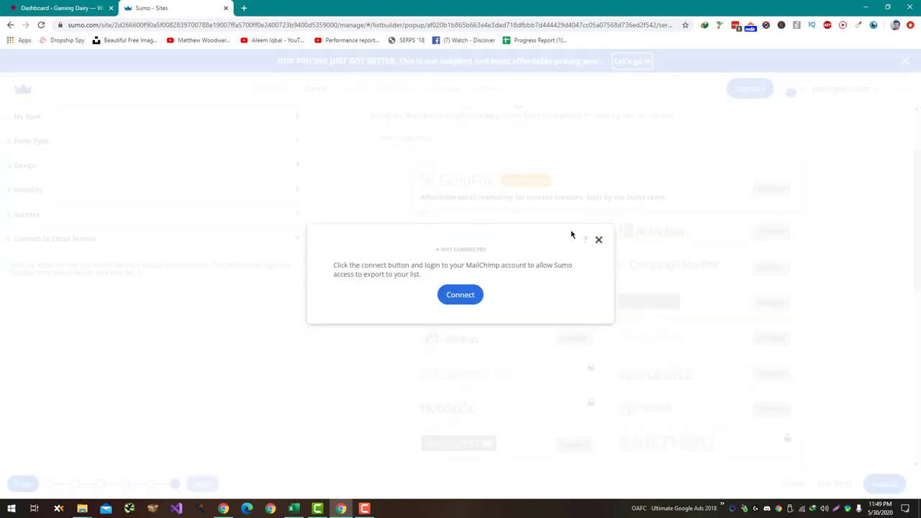
left_click(461, 298)
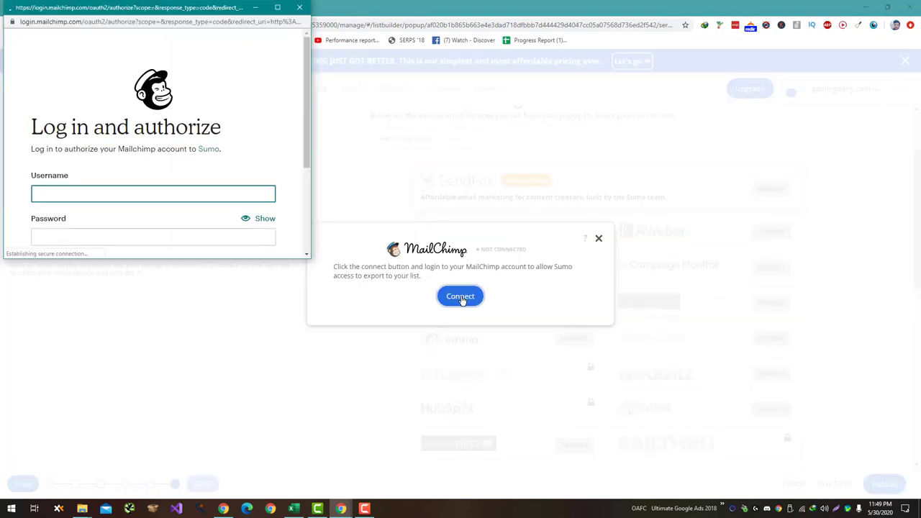
scroll(283, 91, "down", 2)
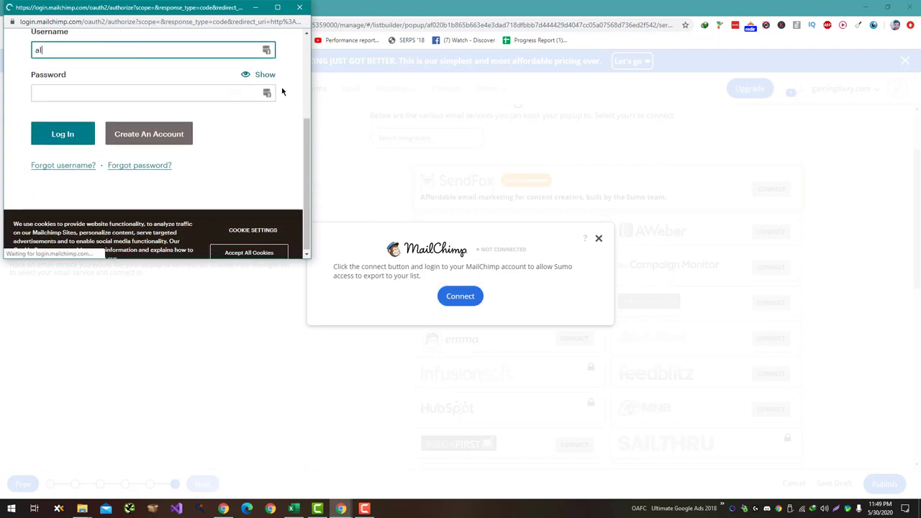
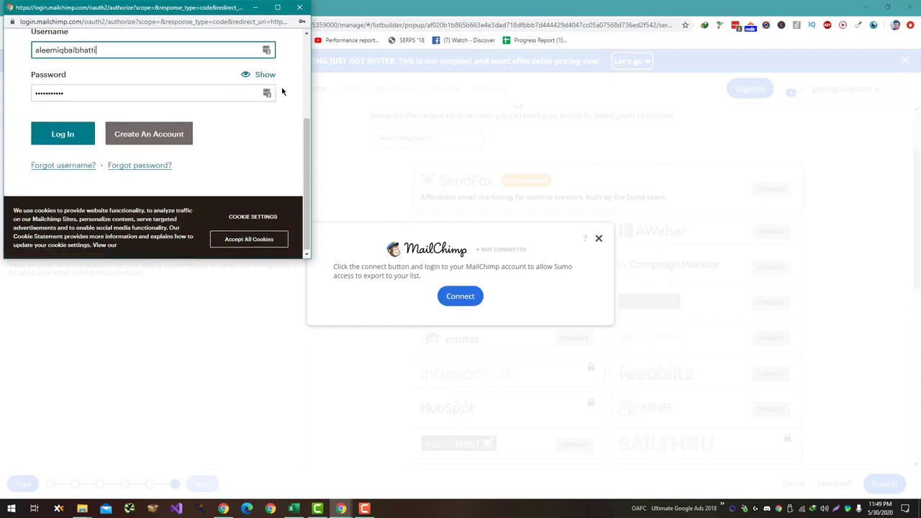
key("Return")
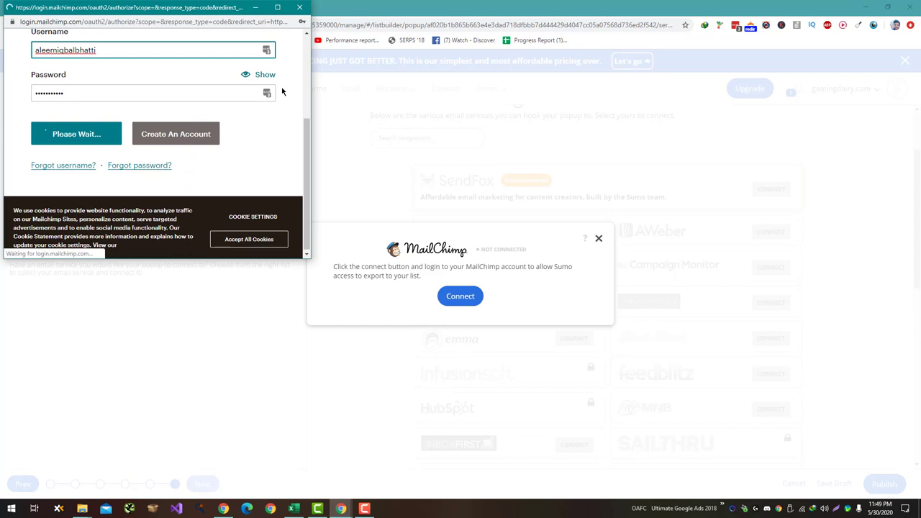
scroll(275, 98, "down", 3)
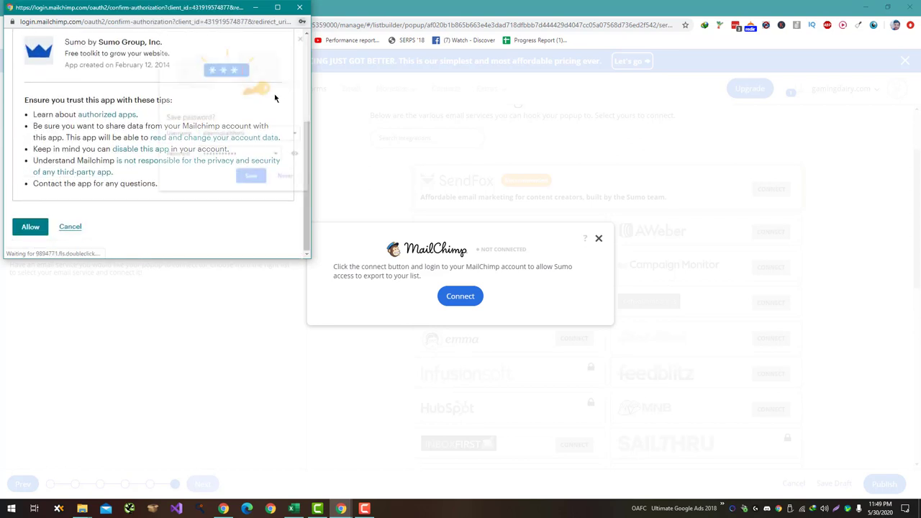
left_click(27, 228)
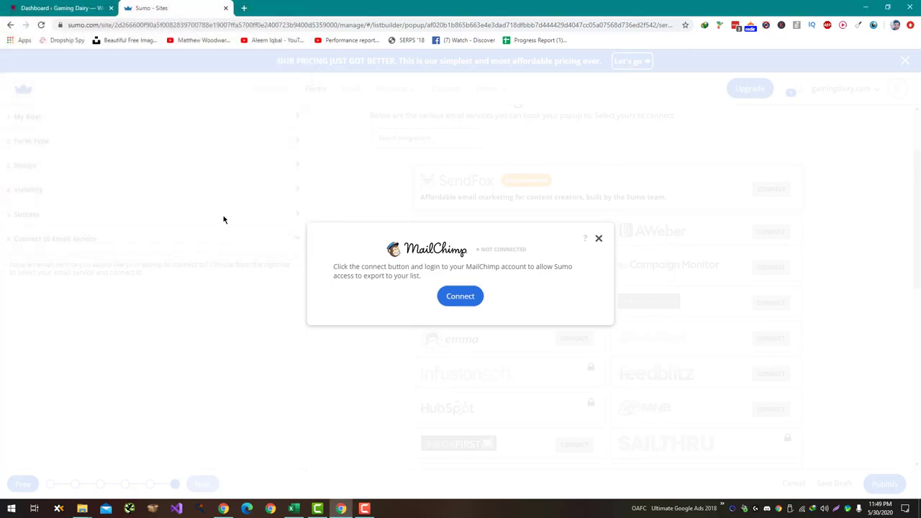
Select the Tech mailing list and save the MailChimp integration settings
left_click(429, 387)
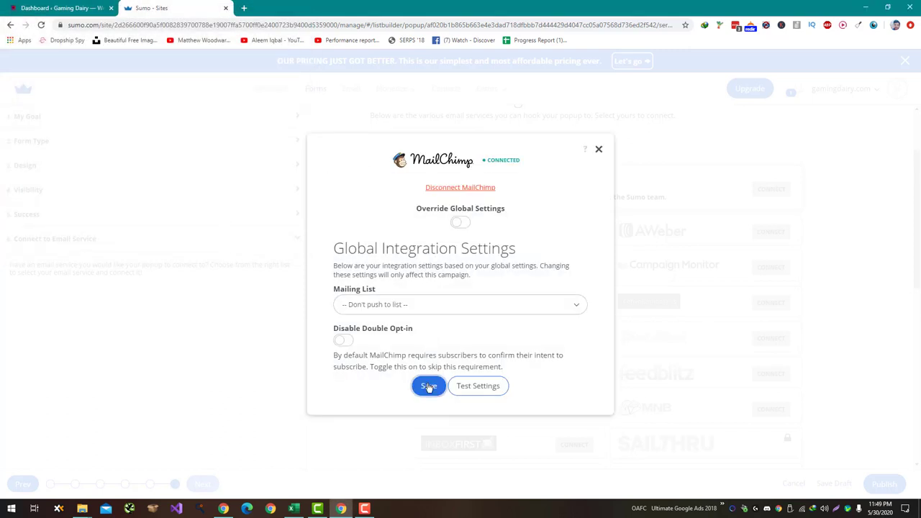
left_click(422, 310)
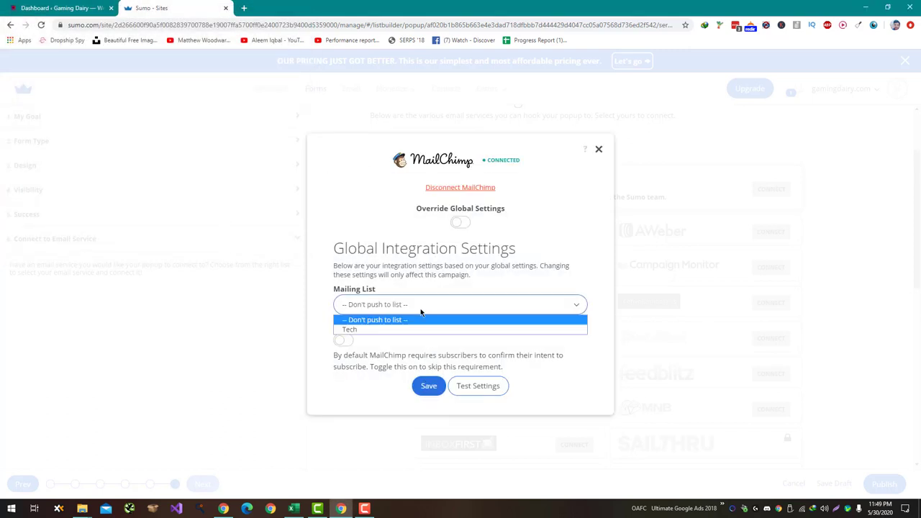
left_click(424, 329)
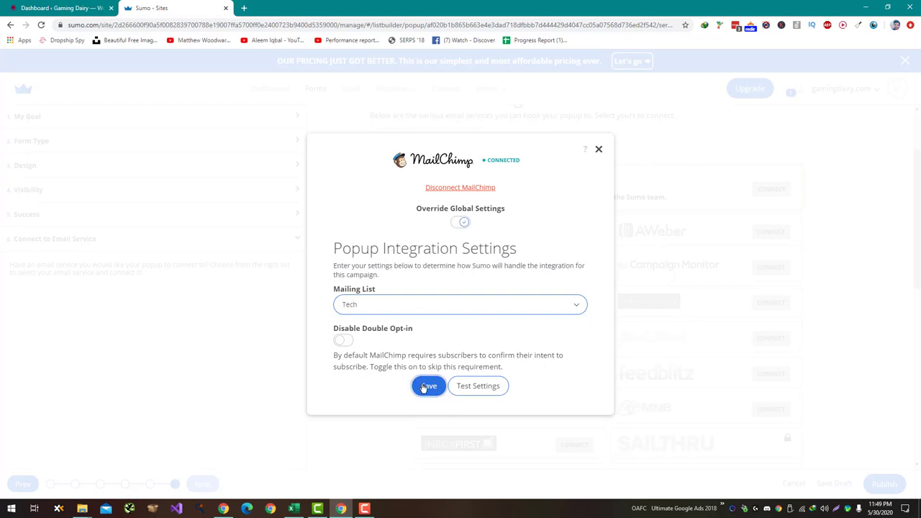
left_click(427, 387)
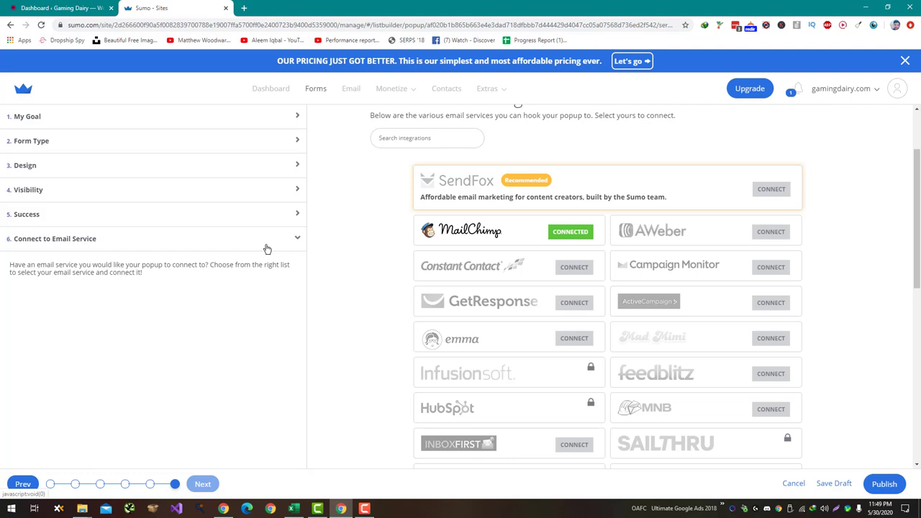
Step back through the Success, Visibility and Design settings, browsing the popup's design templates
left_click(235, 217)
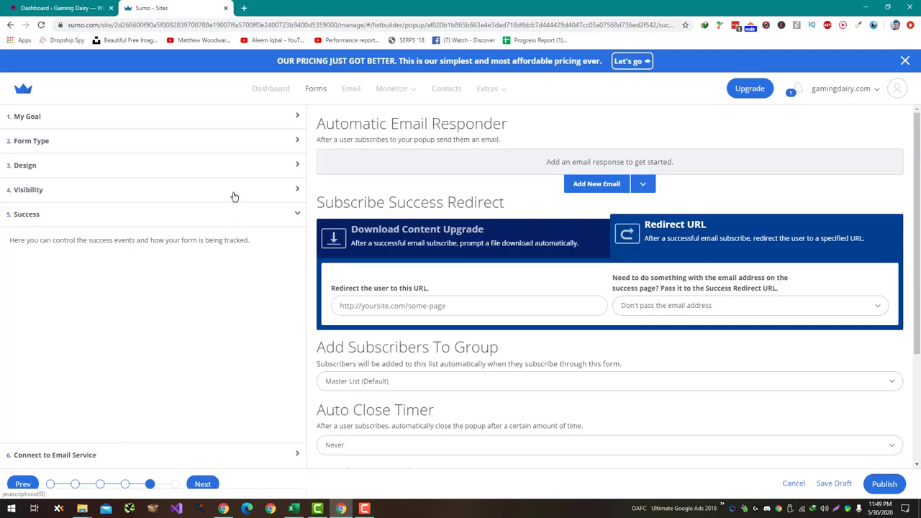
left_click(235, 193)
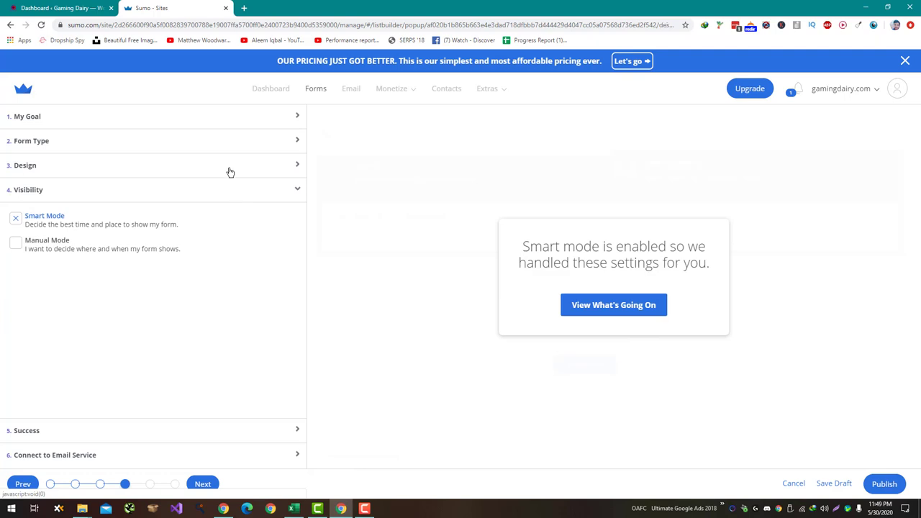
left_click(231, 173)
scroll(223, 288, "down", 3)
left_click(214, 408)
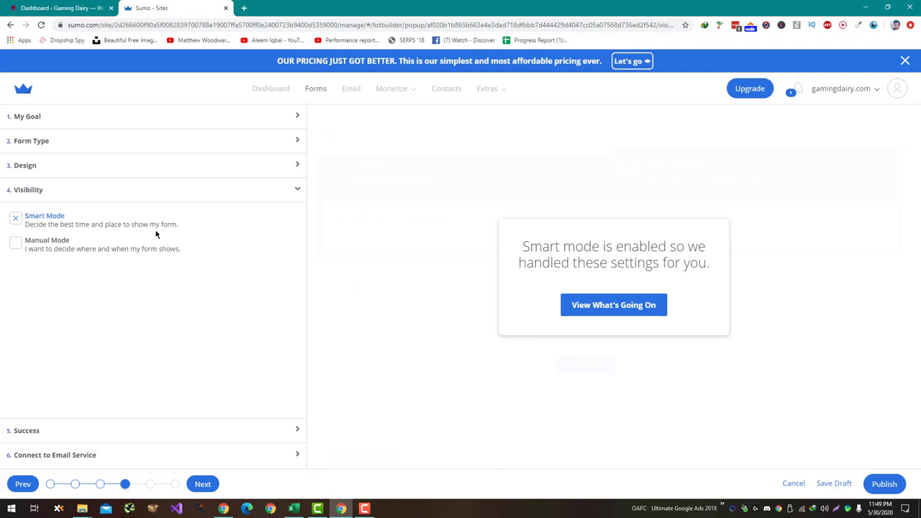
left_click(113, 169)
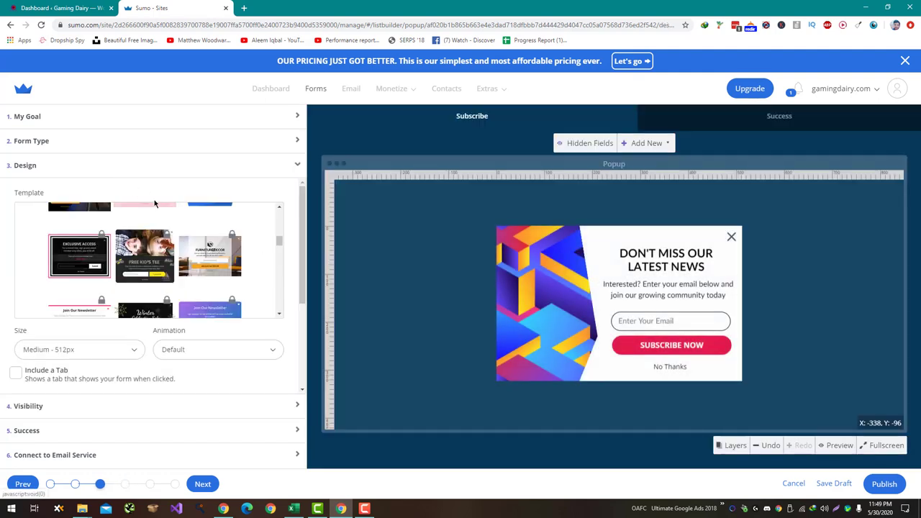
scroll(155, 231, "up", 2)
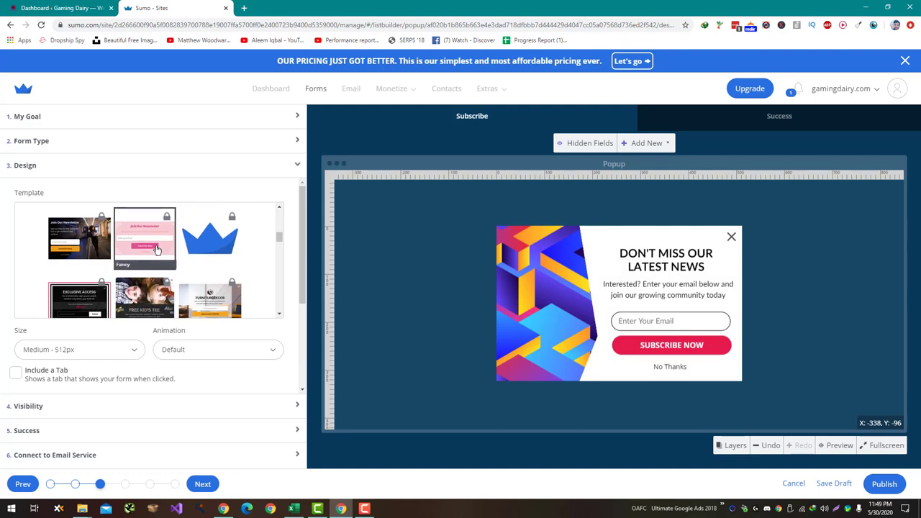
scroll(157, 250, "up", 4)
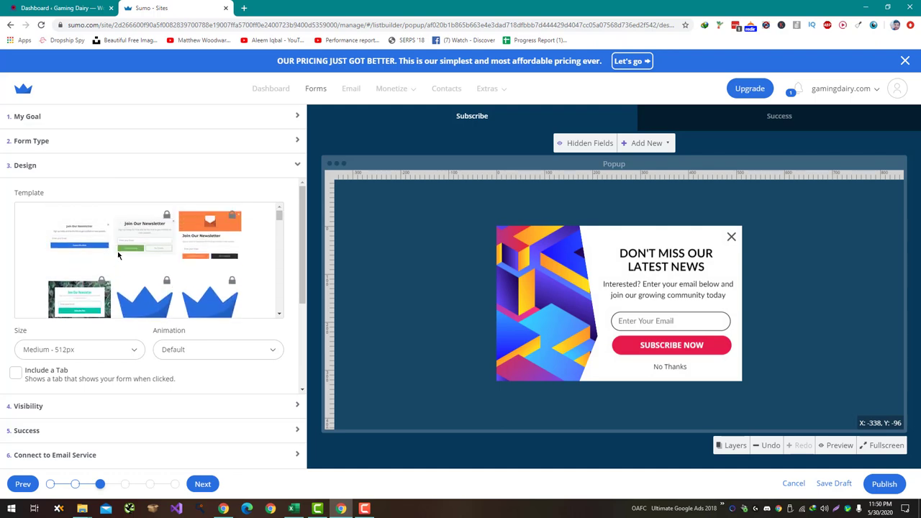
scroll(101, 248, "down", 5)
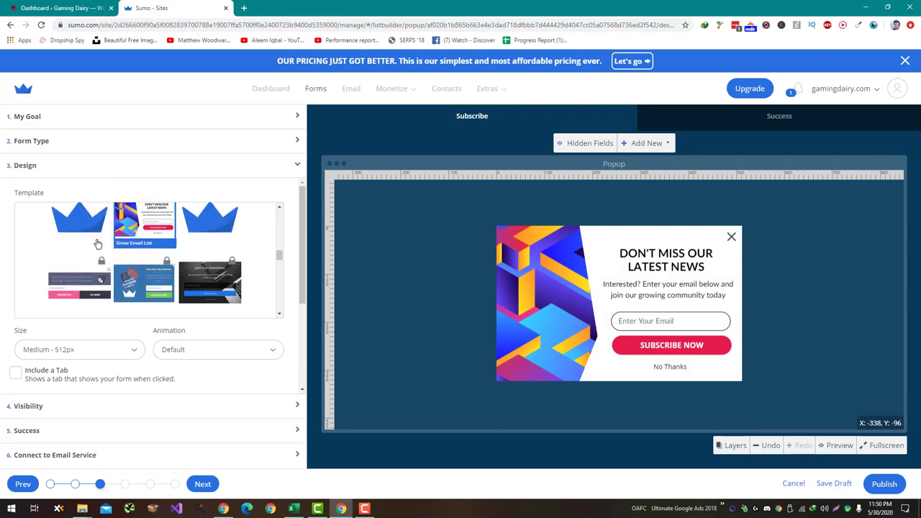
scroll(98, 245, "down", 4)
scroll(98, 245, "up", 3)
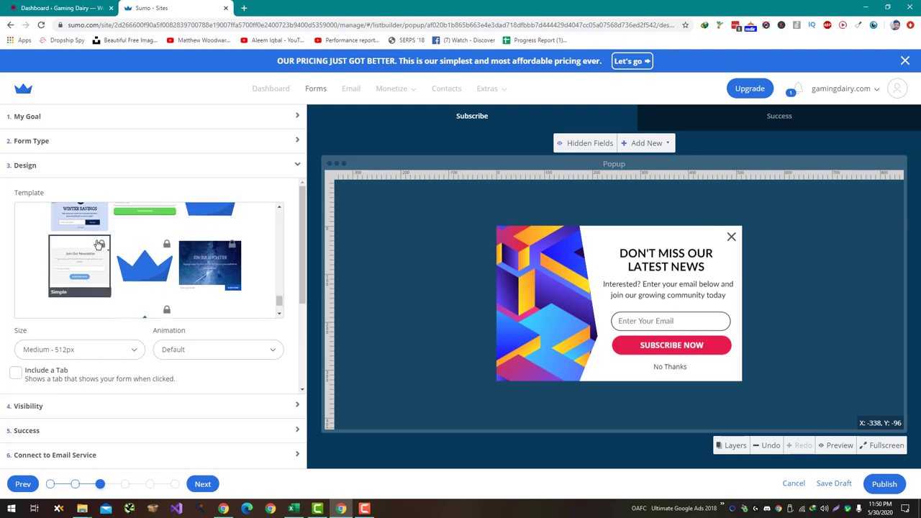
scroll(109, 259, "up", 4)
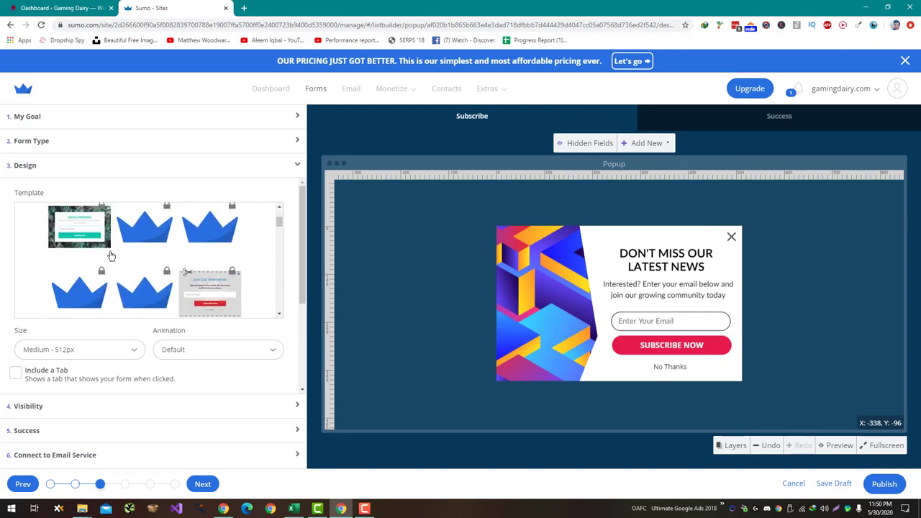
Try the Call to Action, Social Shares and Custom Code goals, then return to Collect Emails
left_click(110, 141)
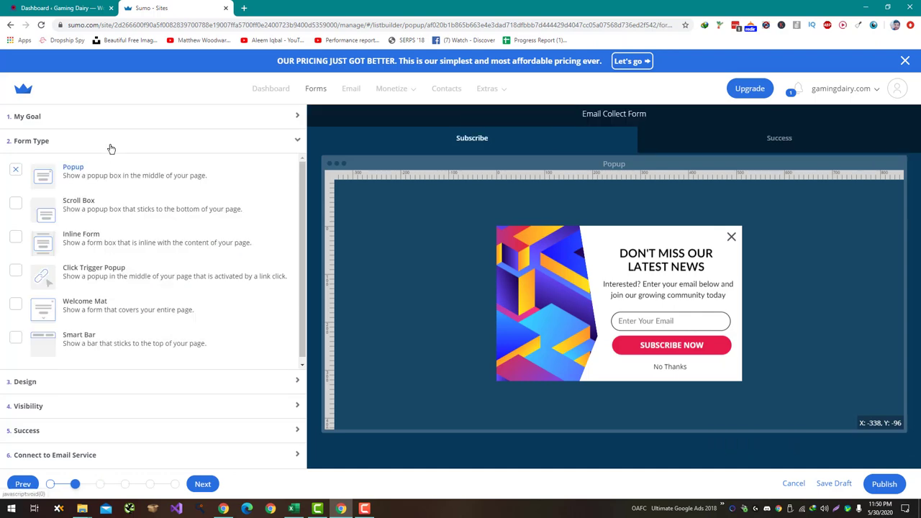
left_click(129, 121)
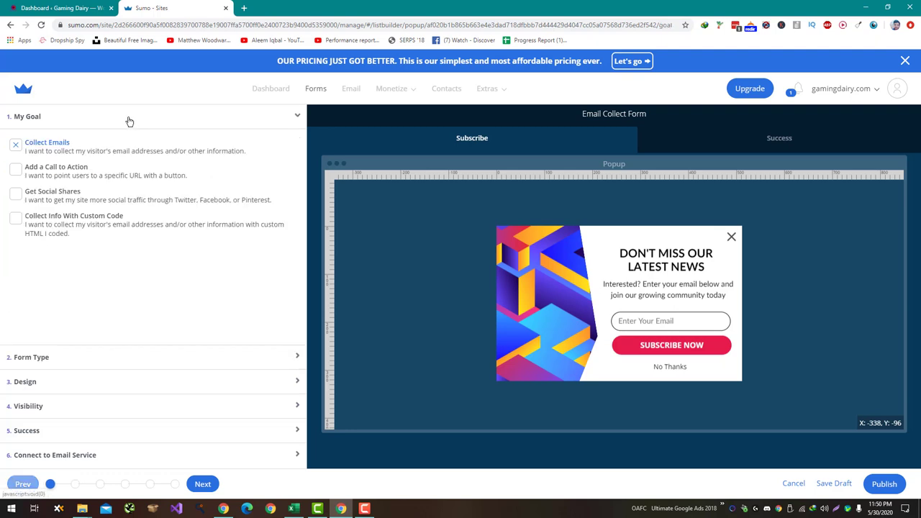
left_click(79, 173)
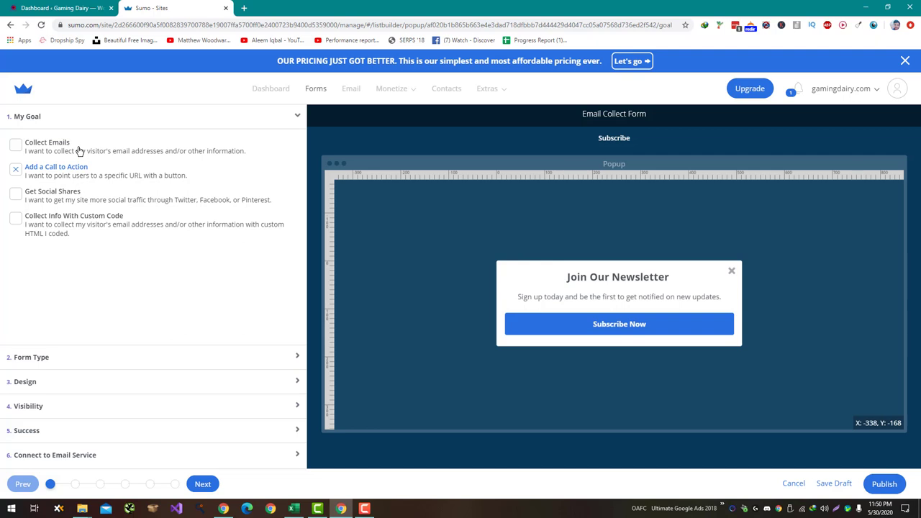
left_click(85, 200)
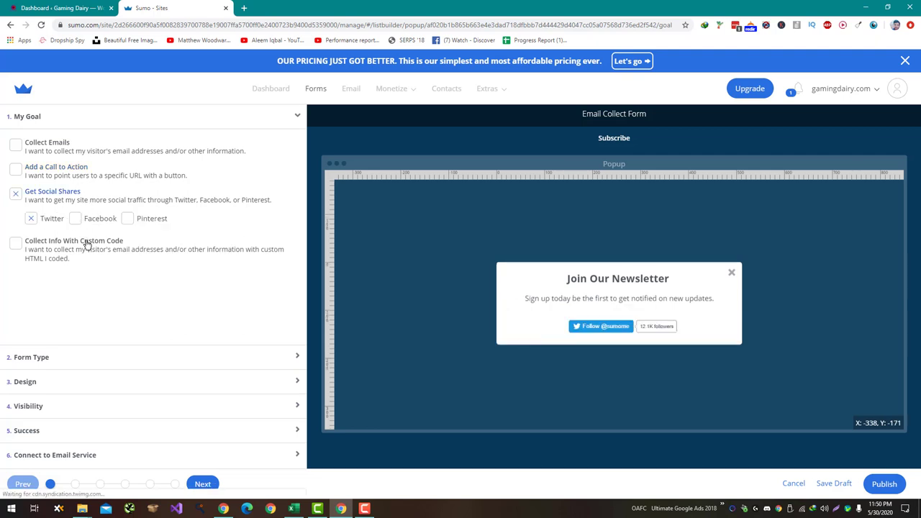
left_click(86, 241)
left_click(72, 152)
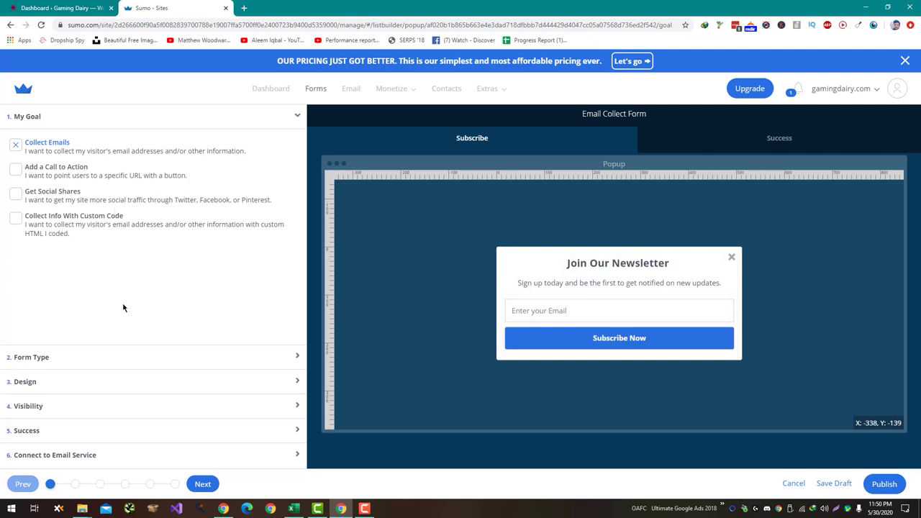
Change the heading to 'GET Latest Updates of Free Game Giveaways', button to 'Yes! I love Games', and publish
left_click(123, 387)
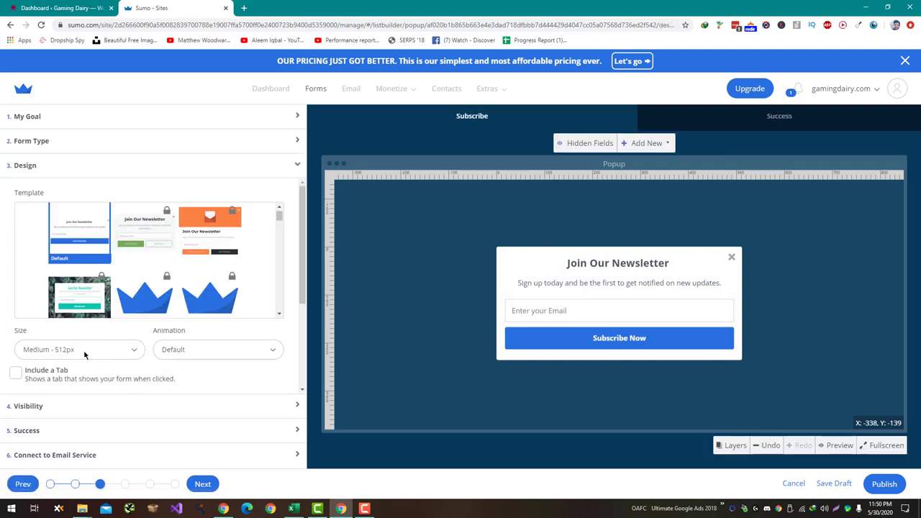
left_click(58, 140)
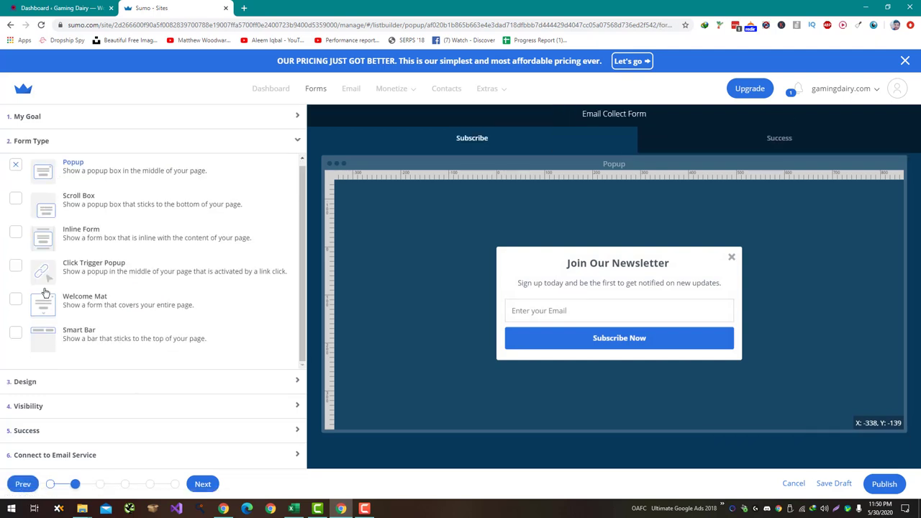
left_click(603, 265)
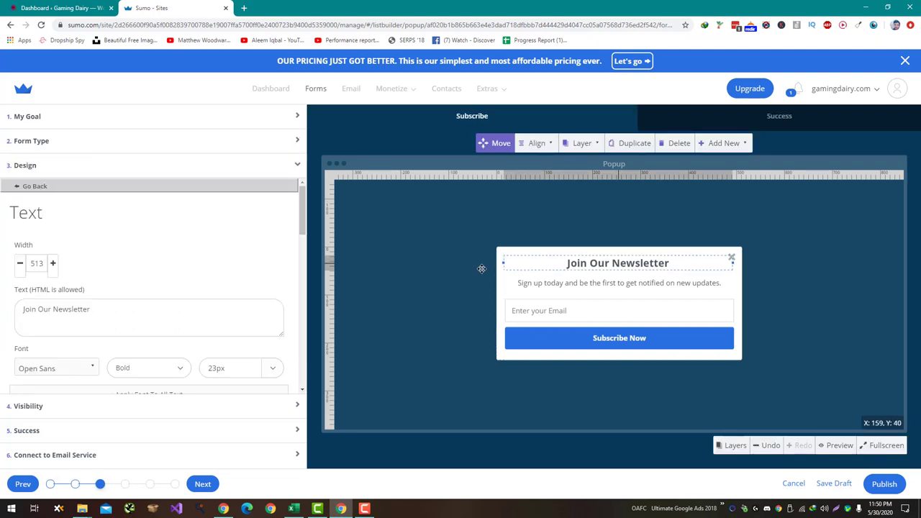
left_click(205, 308)
key("ctrl+shift+Left")
key("ctrl+shift+Left")
key("ctrl+shift+Left")
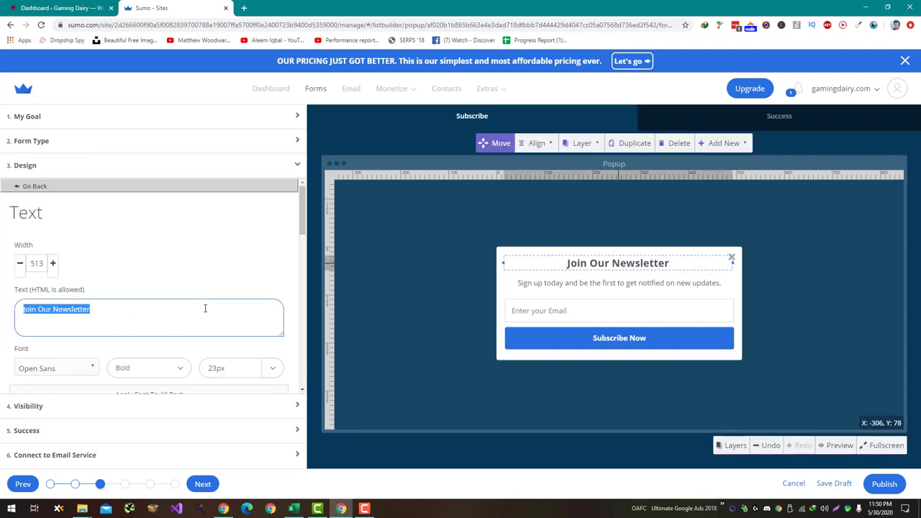
scroll(227, 256, "down", 2)
scroll(227, 258, "up", 2)
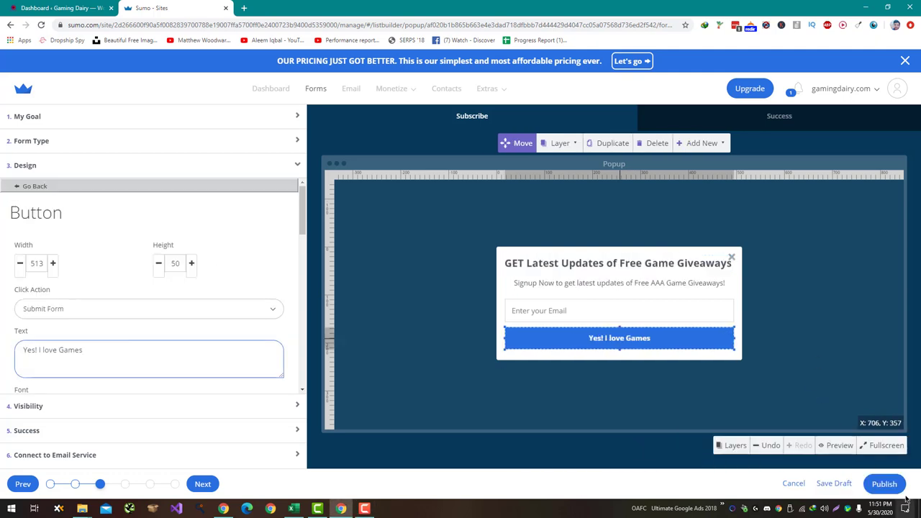
left_click(885, 485)
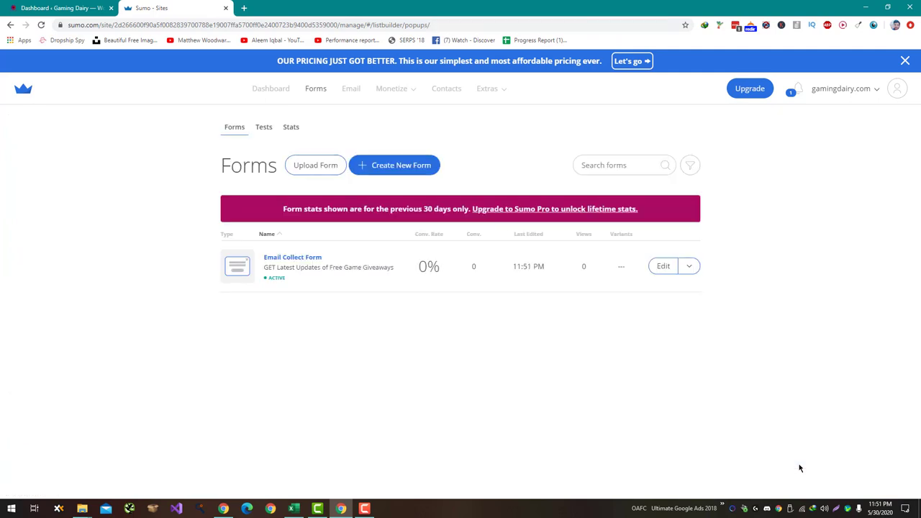
From the WordPress dashboard, open the live Gaming Dairy homepage and scroll to its Buying Guides section
left_click(62, 8)
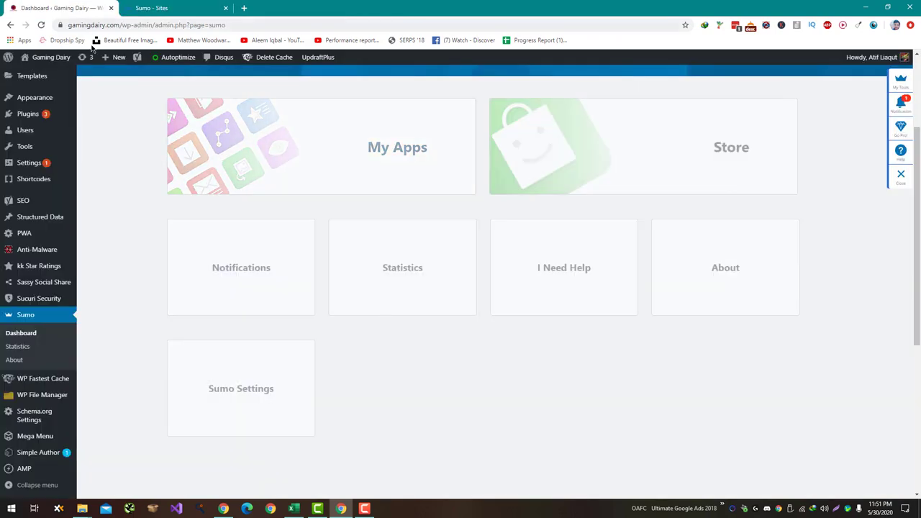
left_click(61, 58)
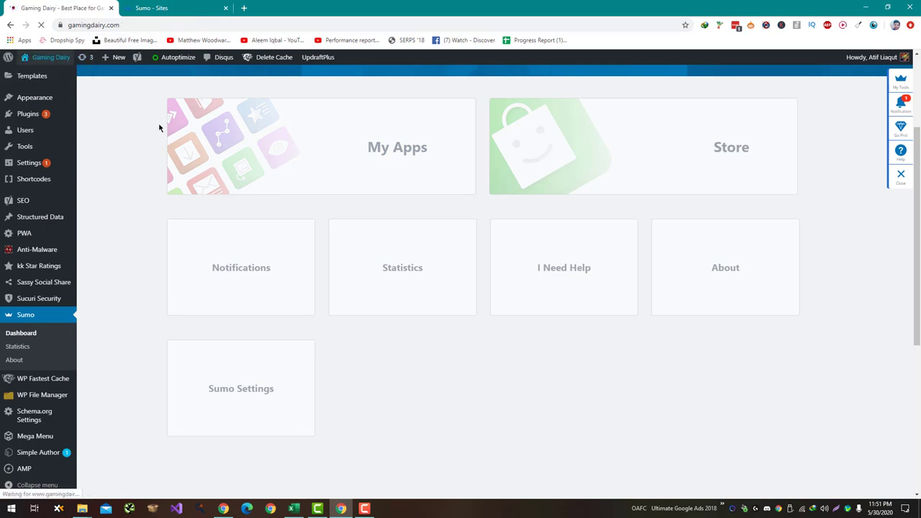
scroll(177, 97, "down", 2)
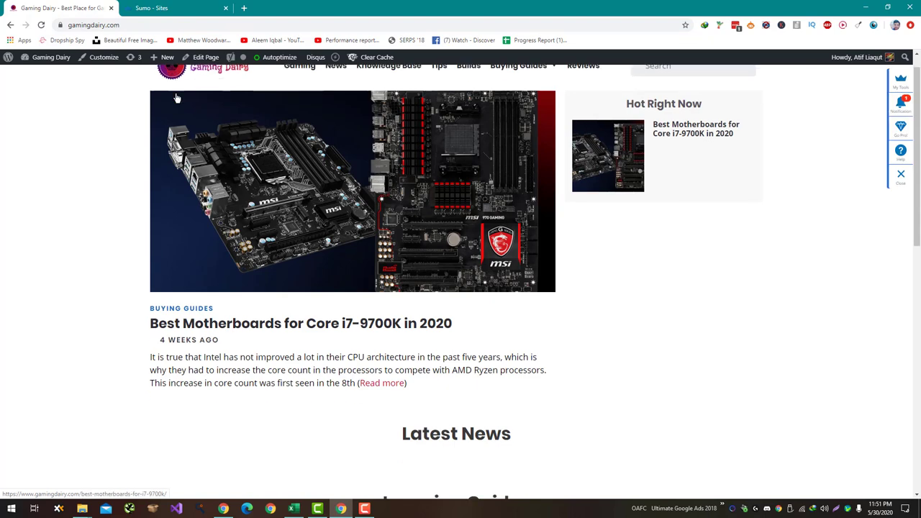
scroll(176, 98, "down", 4)
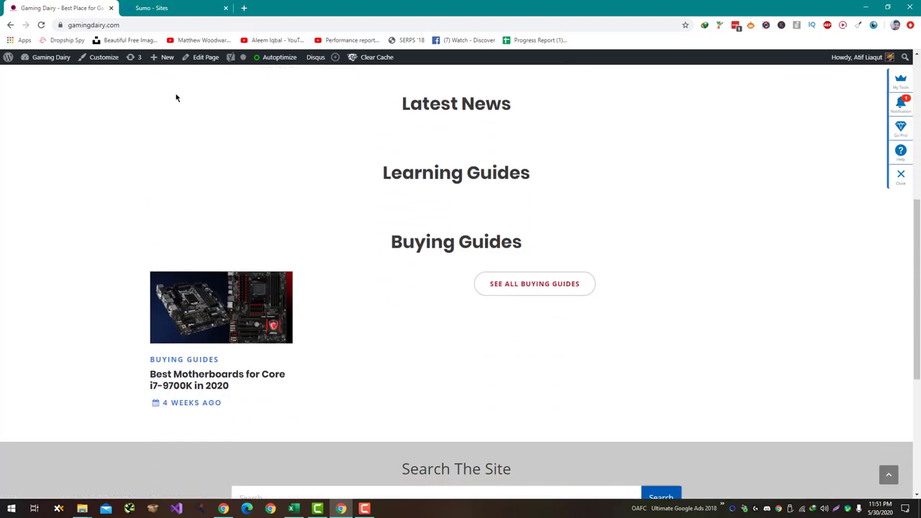
scroll(176, 97, "down", 1)
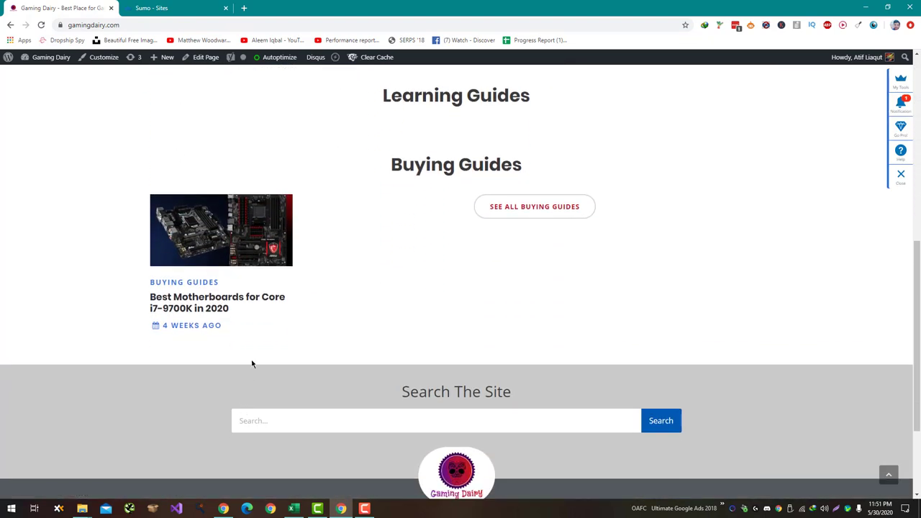
scroll(154, 134, "up", 8)
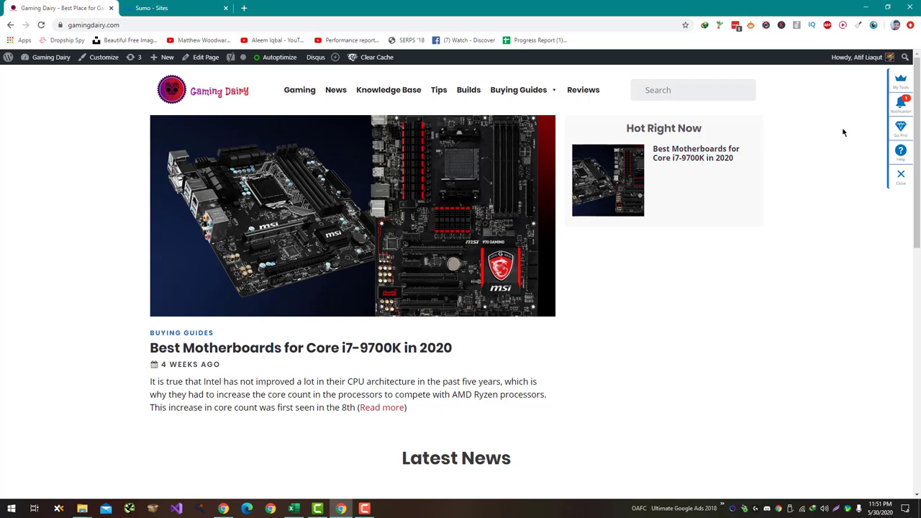
Return to the Gaming Dairy homepage tab to see the Free Game Giveaways popup live
left_click(899, 89)
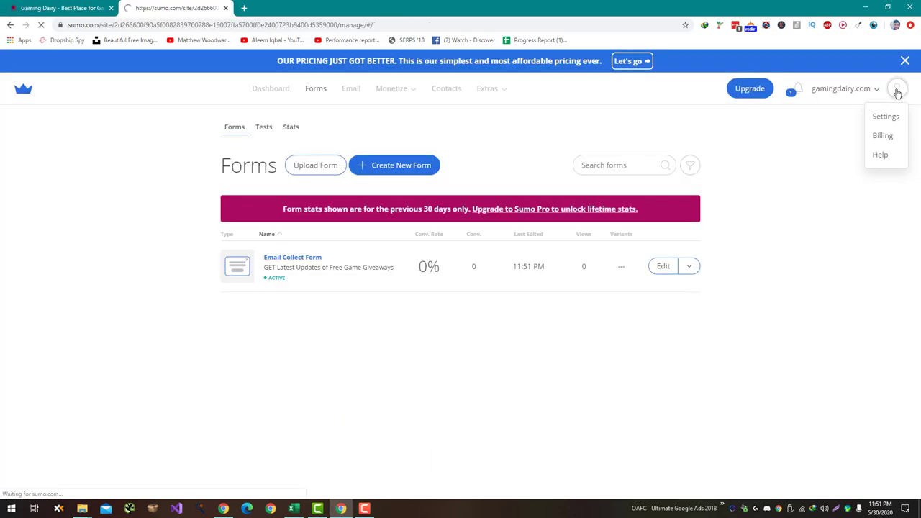
left_click(87, 8)
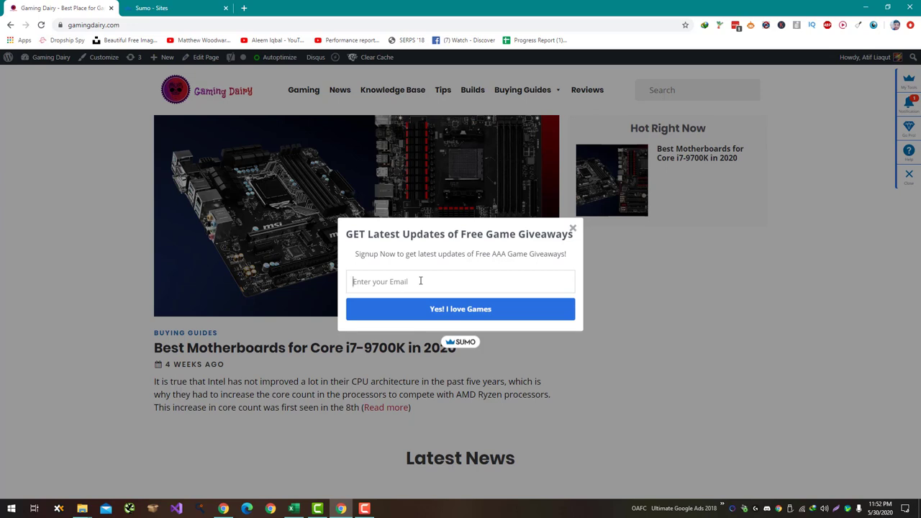
Click into the live popup's Enter your Email field
left_click(420, 280)
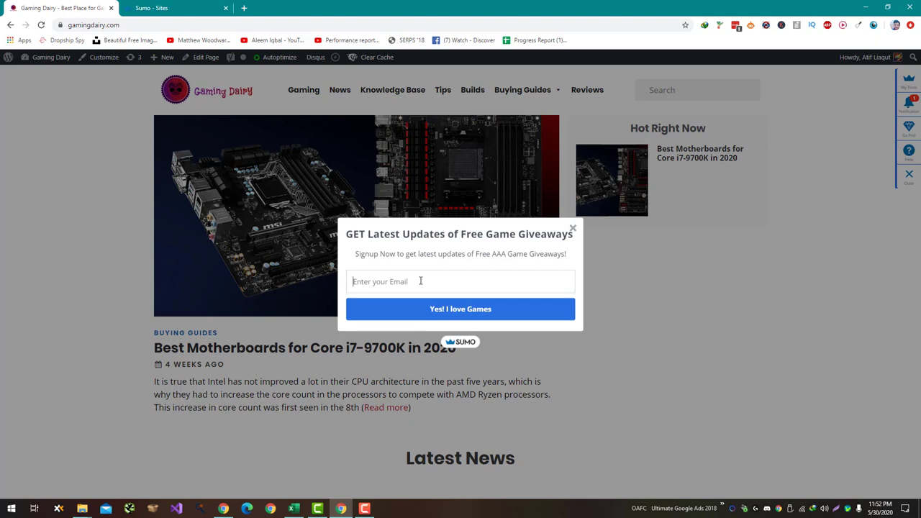